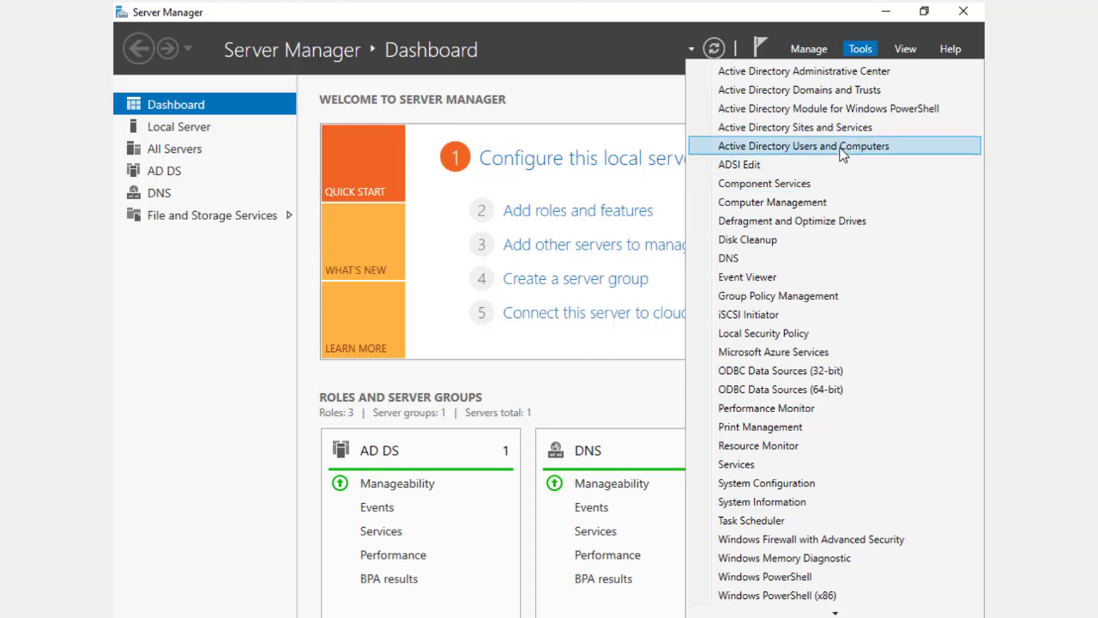
# - Open Active Directory Users and Computers and show the contents of the domain's Users container
pyautogui.click(843, 148)
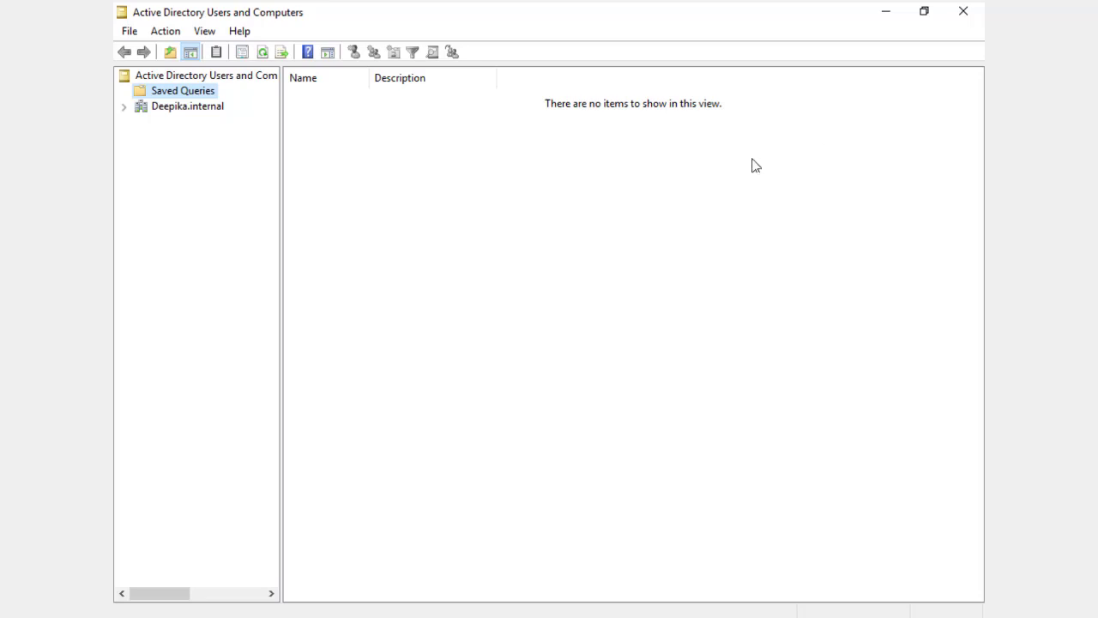
pyautogui.doubleClick(203, 111)
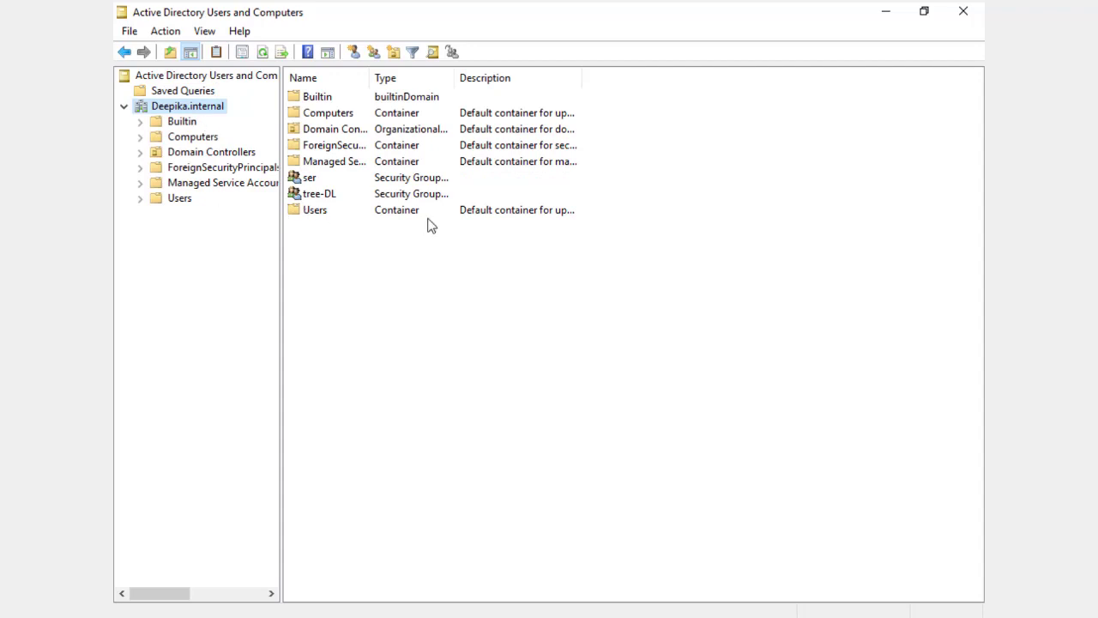
pyautogui.doubleClick(305, 211)
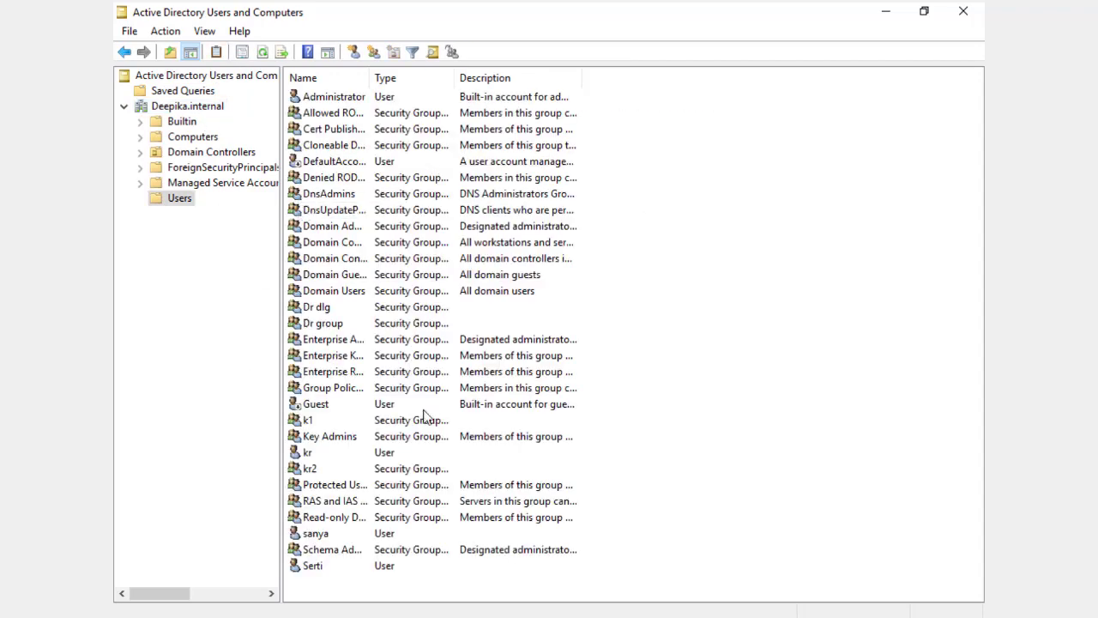
# - Start a new user in the Users container with first name sr and user logon name sr
pyautogui.rightClick(687, 210)
pyautogui.moveTo(711, 271)
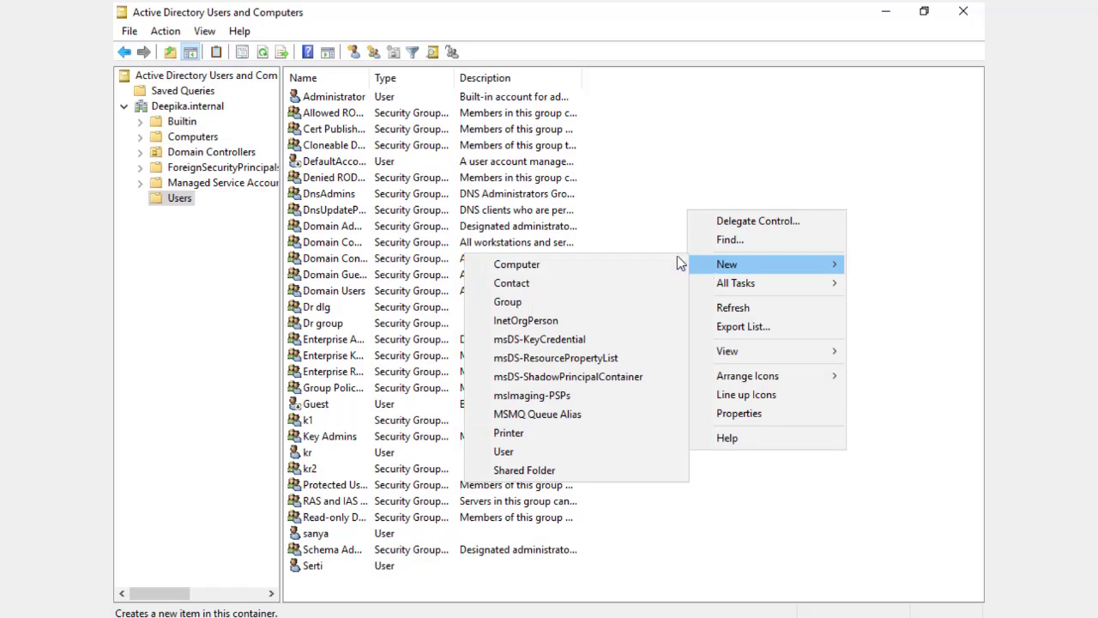
pyautogui.click(593, 452)
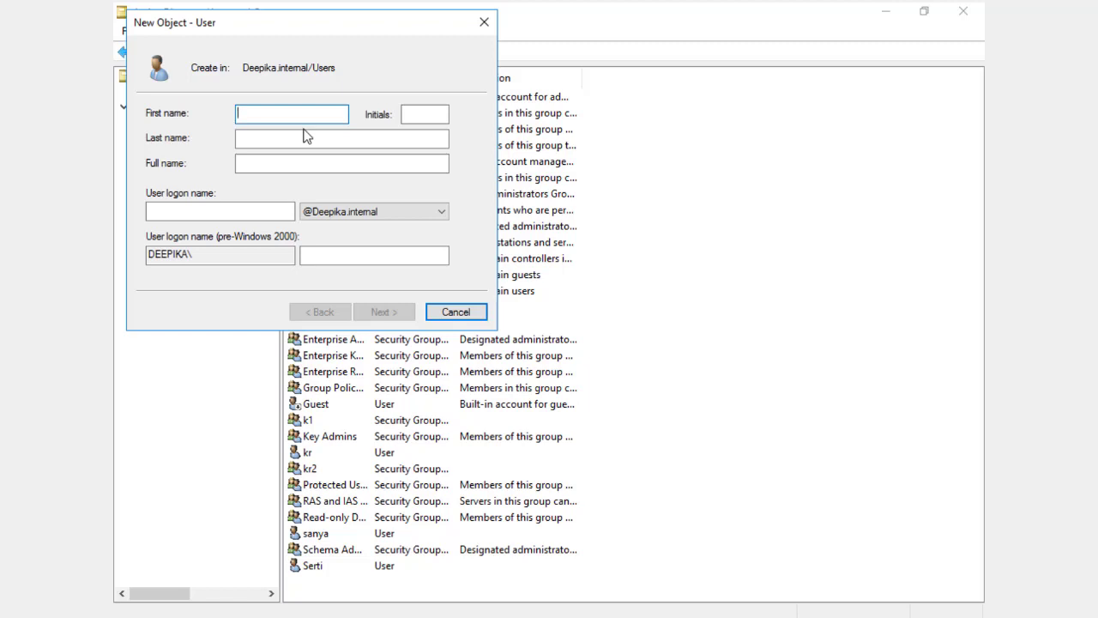
pyautogui.write('sr')
pyautogui.click(159, 210)
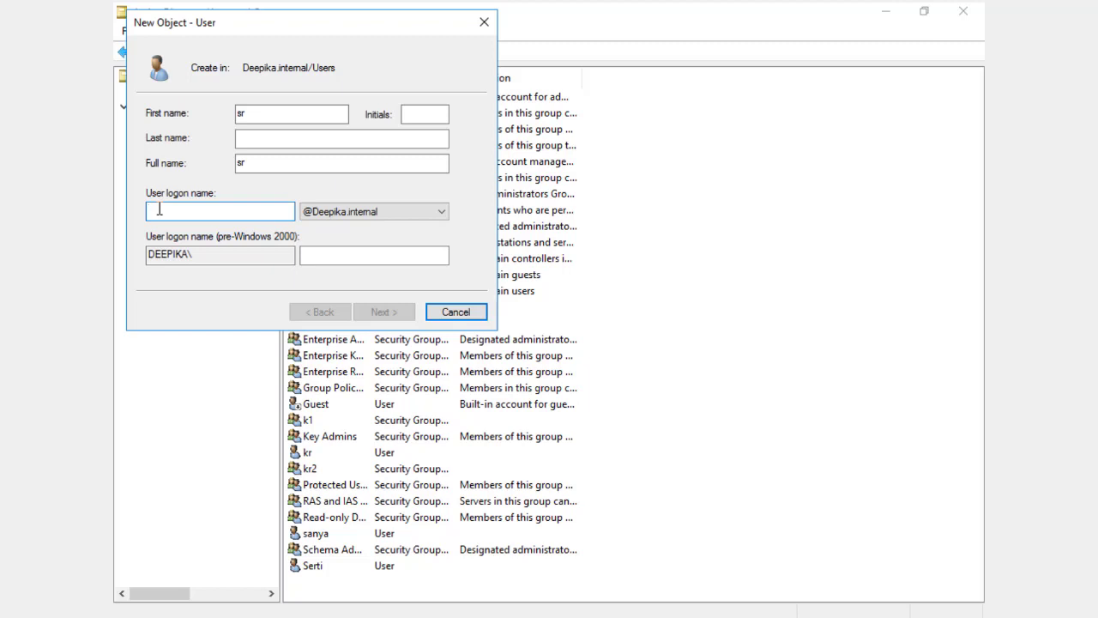
pyautogui.write('sr')
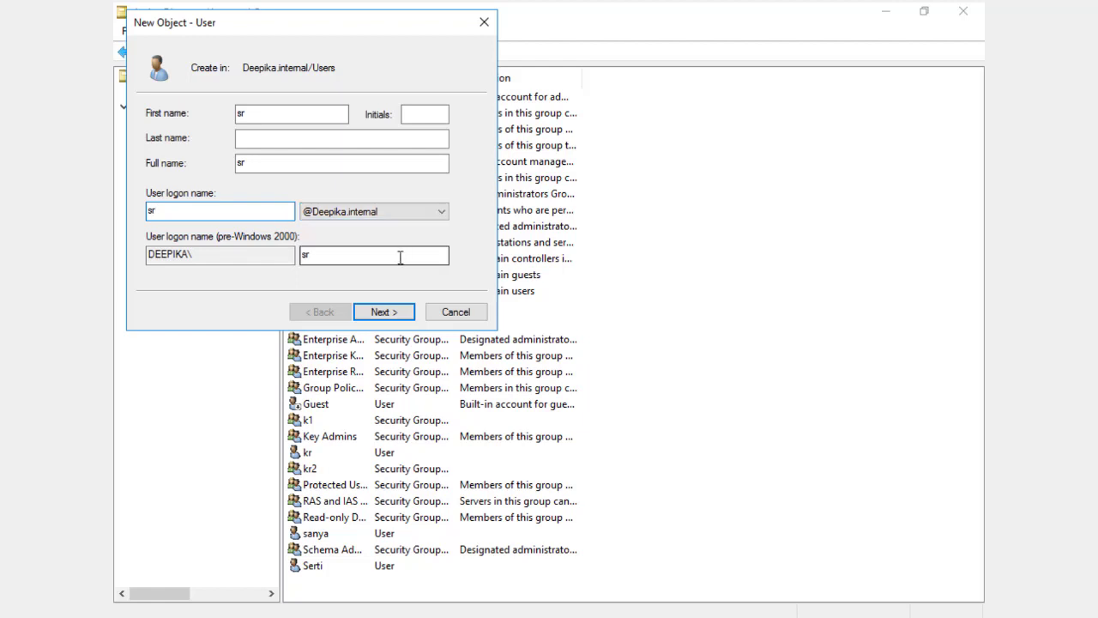
# - Enter and confirm the account password, keep the password change required at next logon, and finish creating the user
pyautogui.click(389, 314)
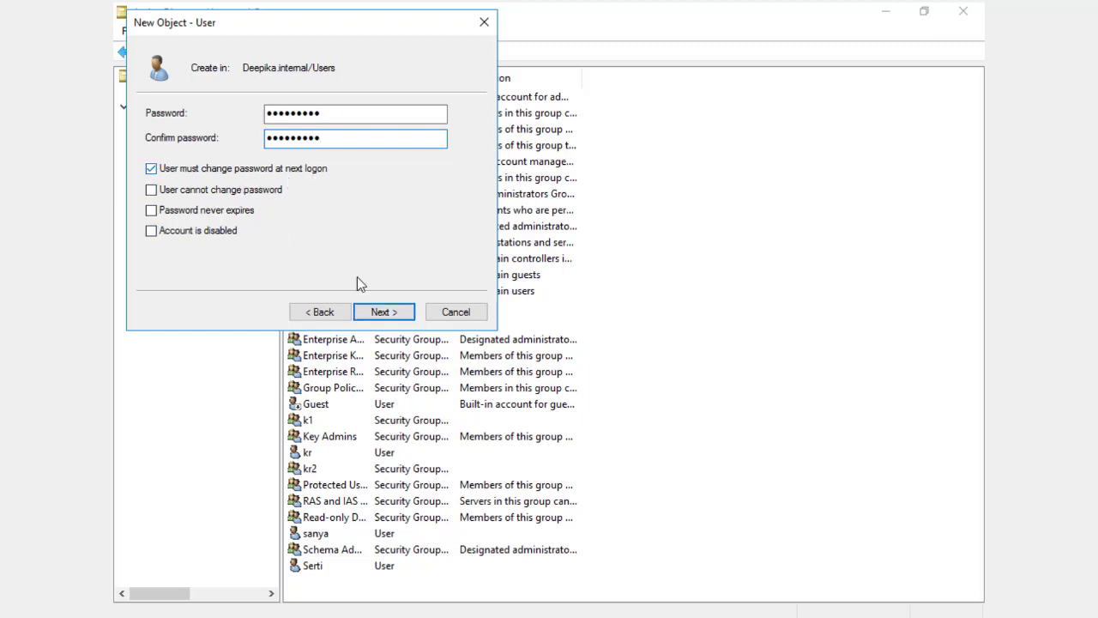
pyautogui.click(377, 313)
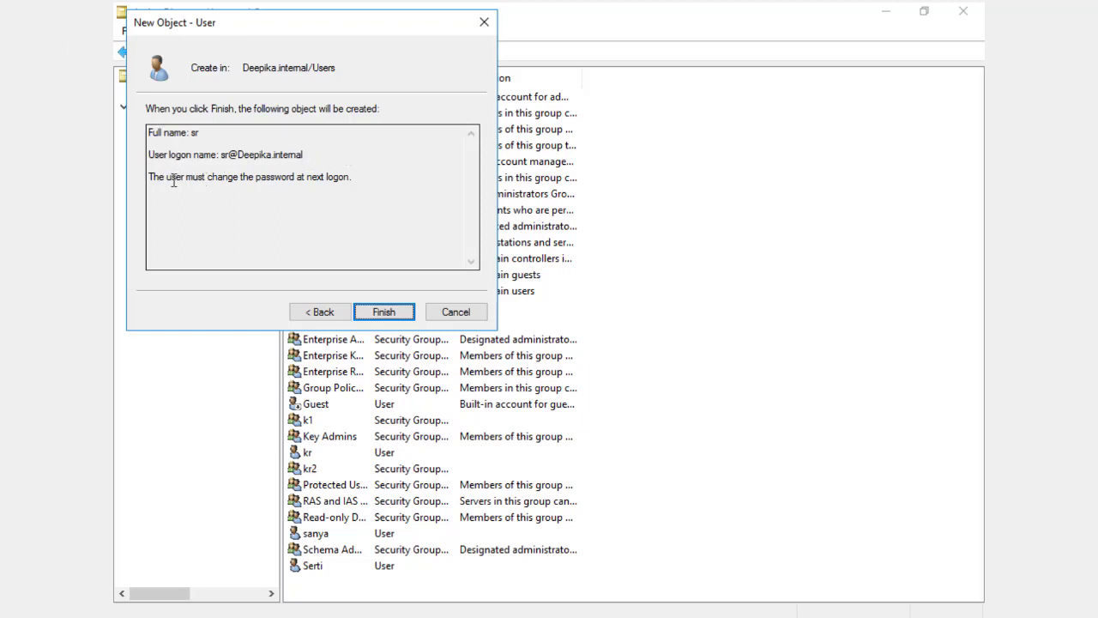
pyautogui.click(383, 313)
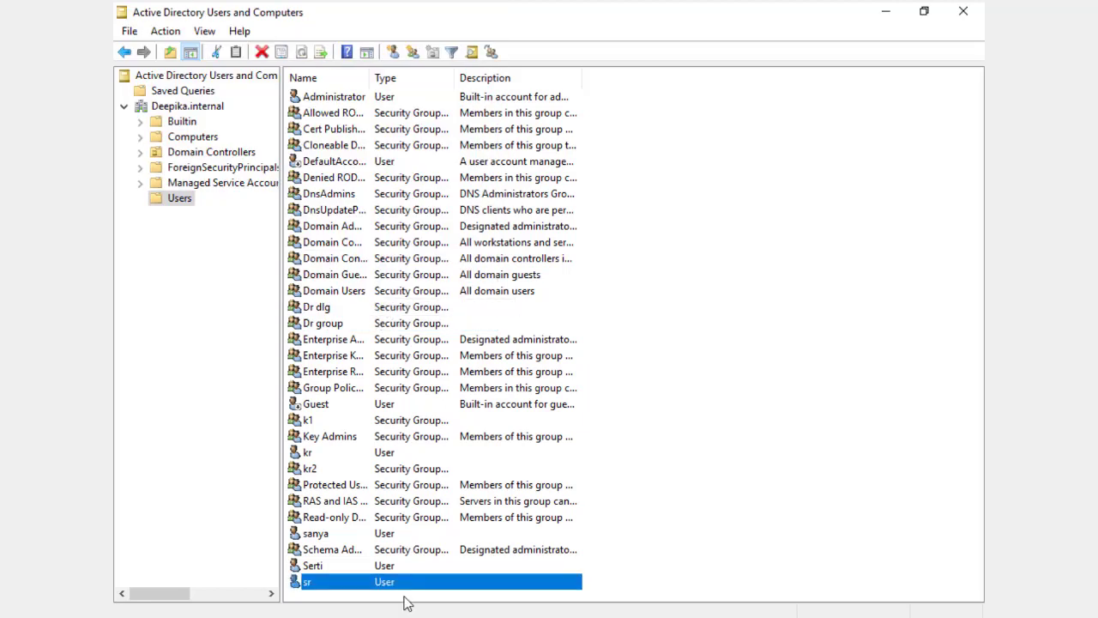
pyautogui.click(650, 163)
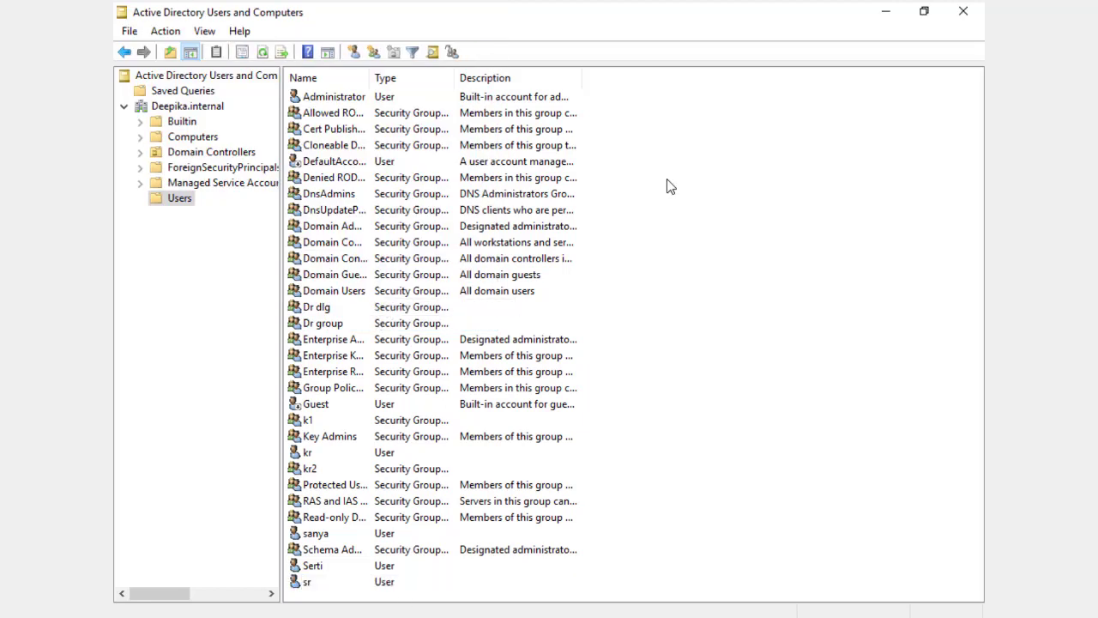
# - Create a security group named sr1 with global scope in the Users container
pyautogui.rightClick(667, 179)
pyautogui.click(715, 234)
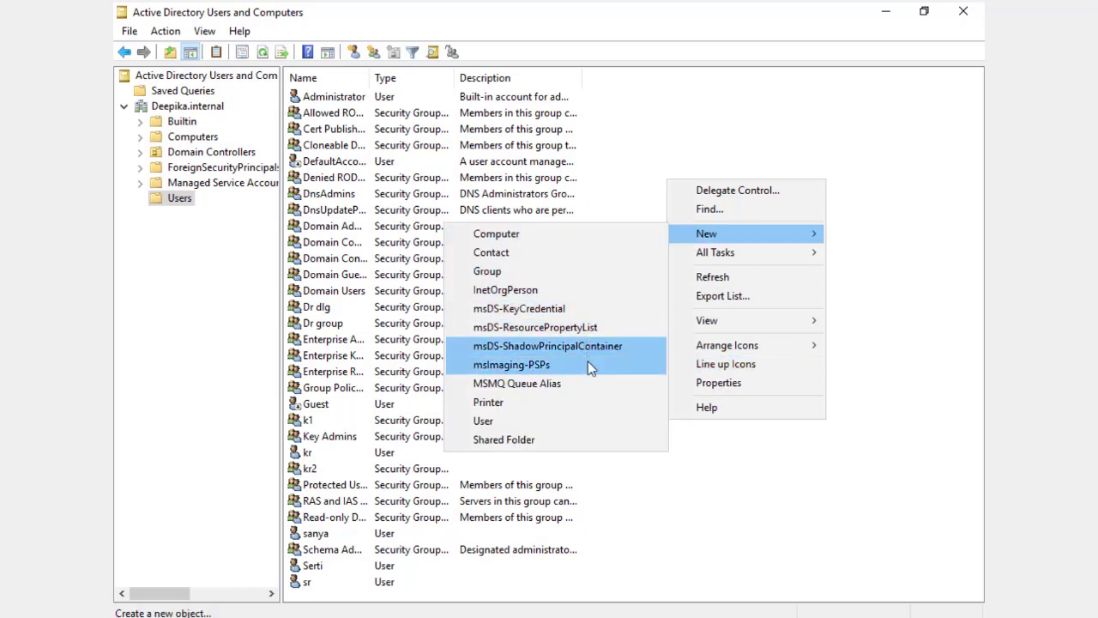
pyautogui.click(584, 271)
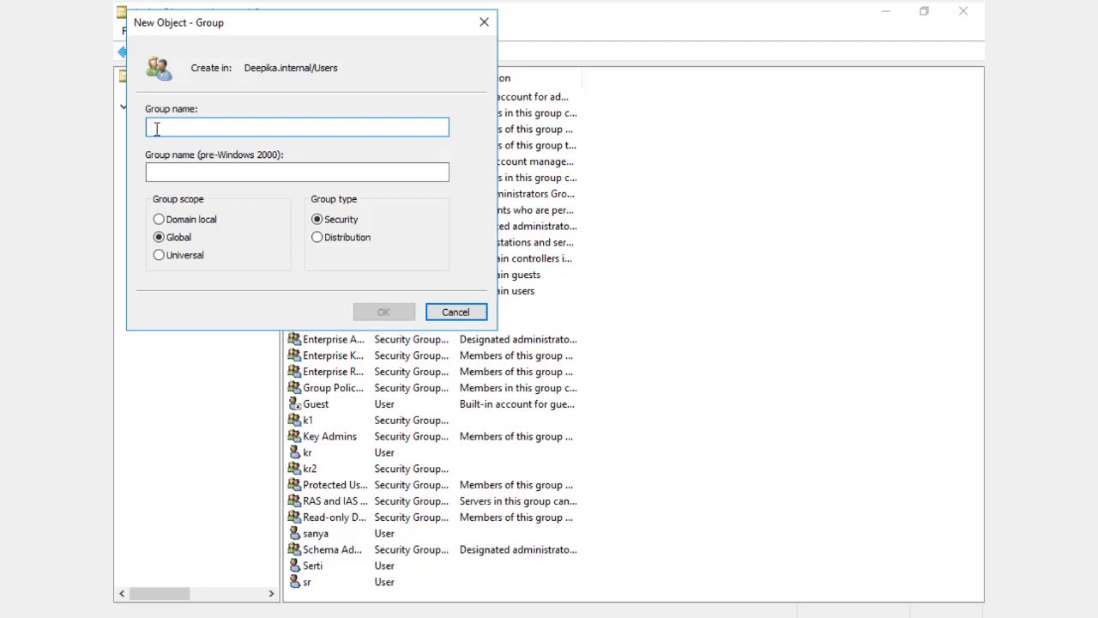
pyautogui.write('sr')
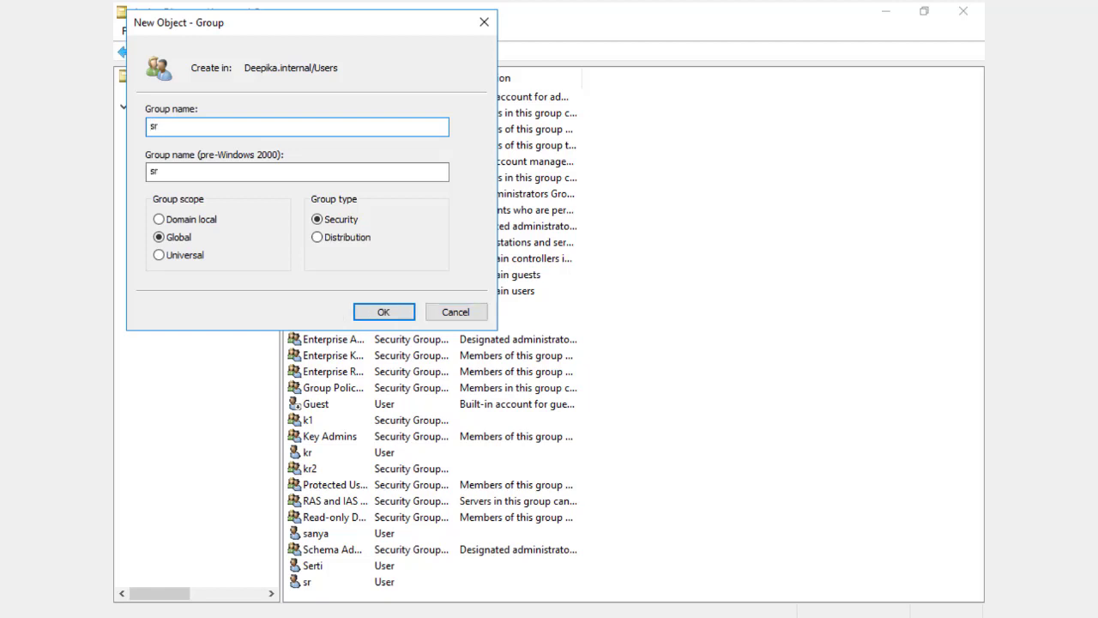
pyautogui.write('1')
pyautogui.click(383, 312)
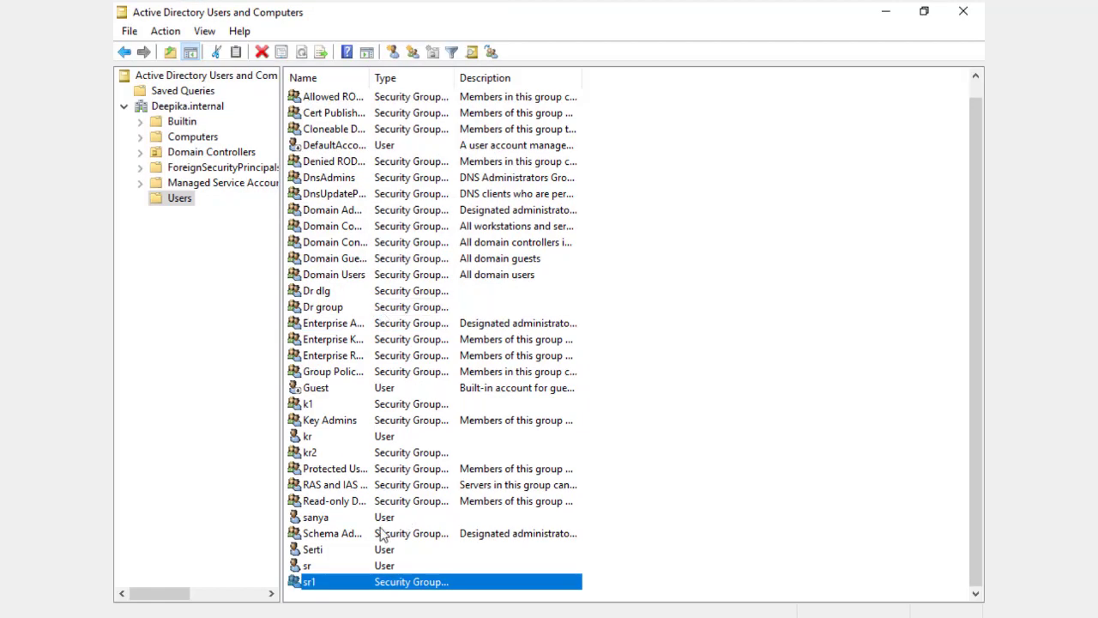
pyautogui.click(666, 202)
# - Create a security group named sr2 with domain local scope in the Users container
pyautogui.rightClick(666, 203)
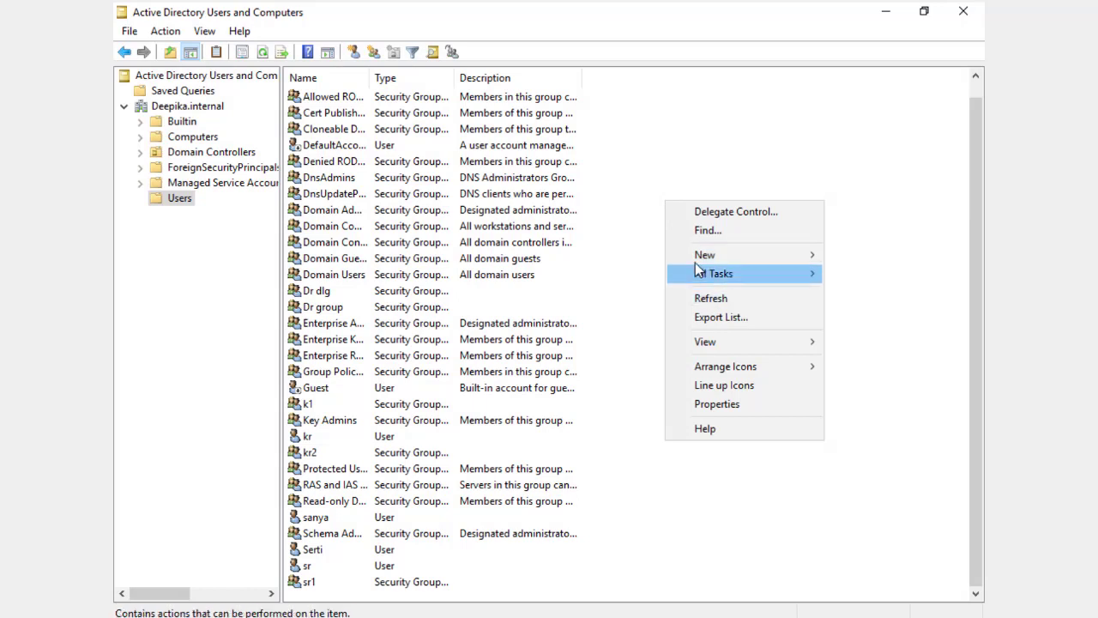
pyautogui.moveTo(697, 262)
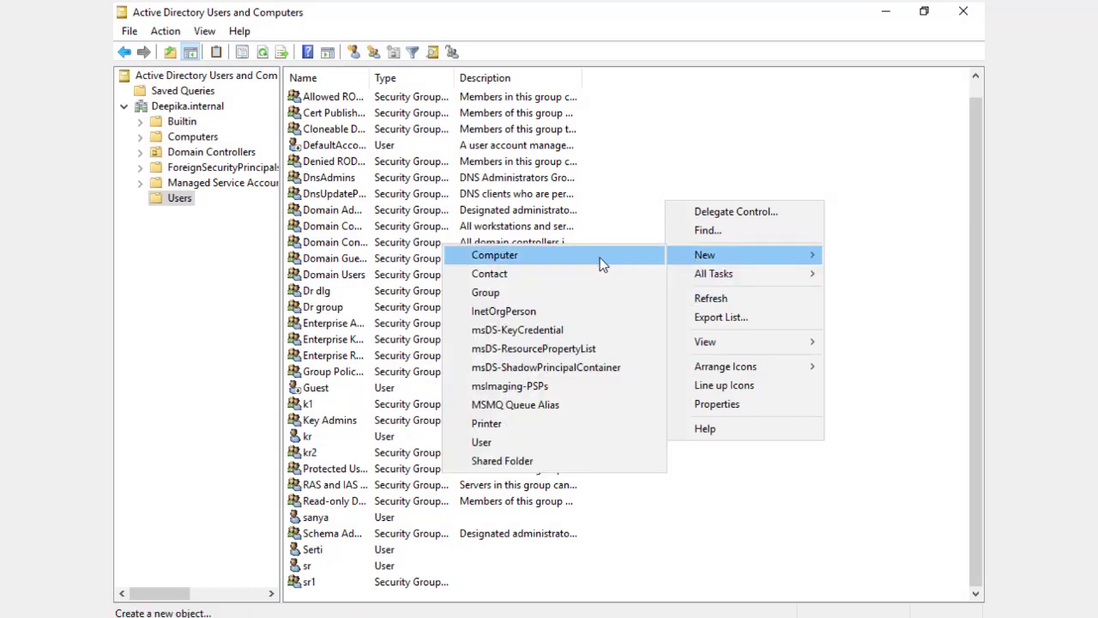
pyautogui.click(574, 292)
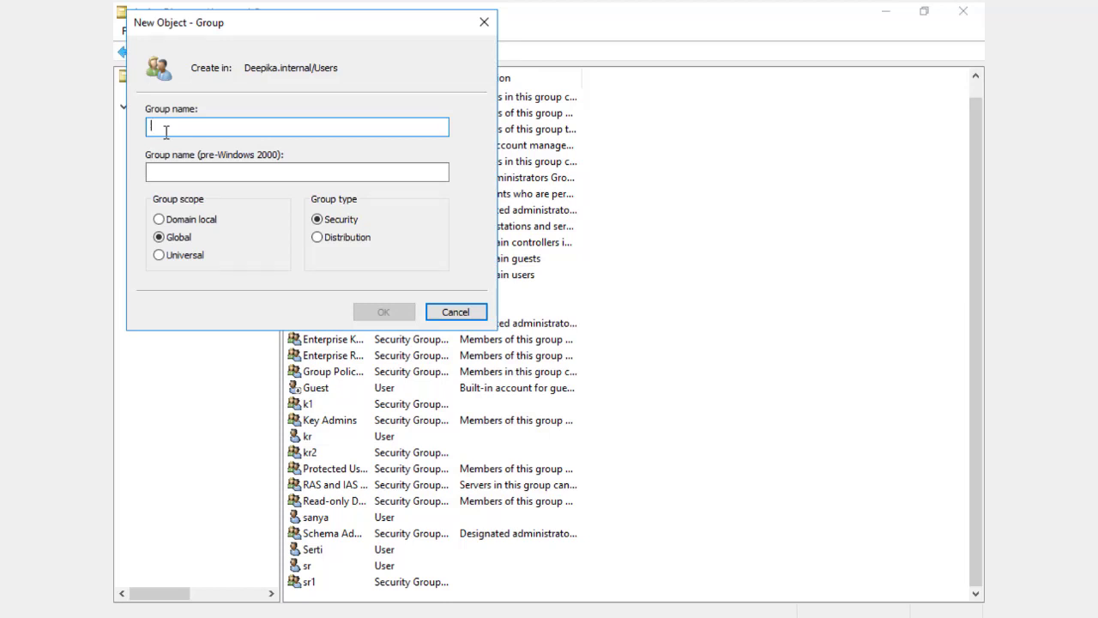
pyautogui.write('sr2')
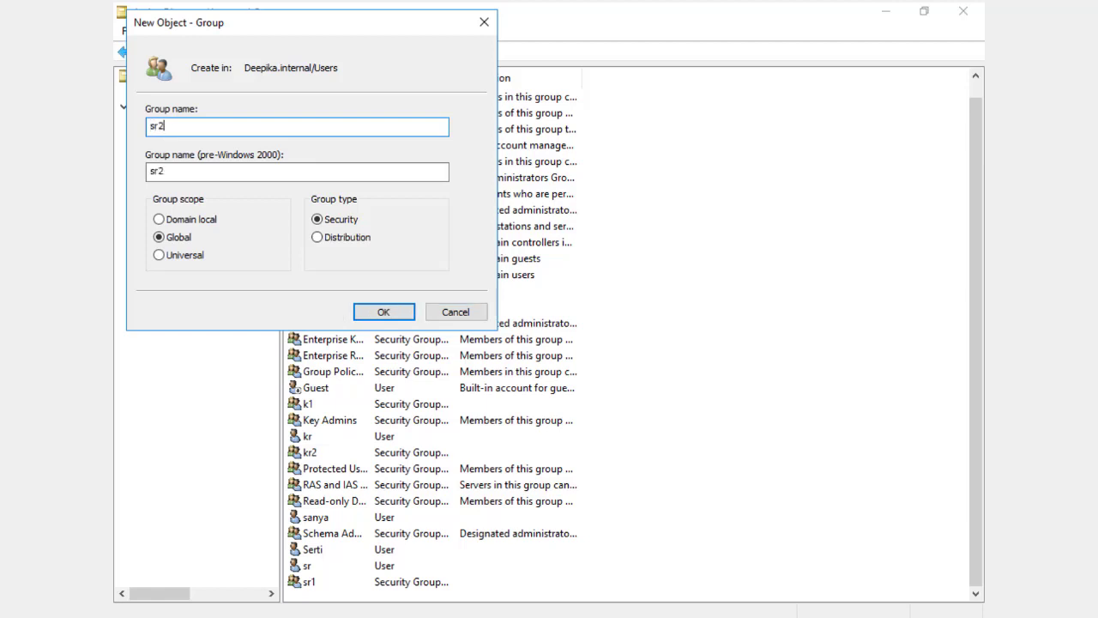
pyautogui.click(163, 220)
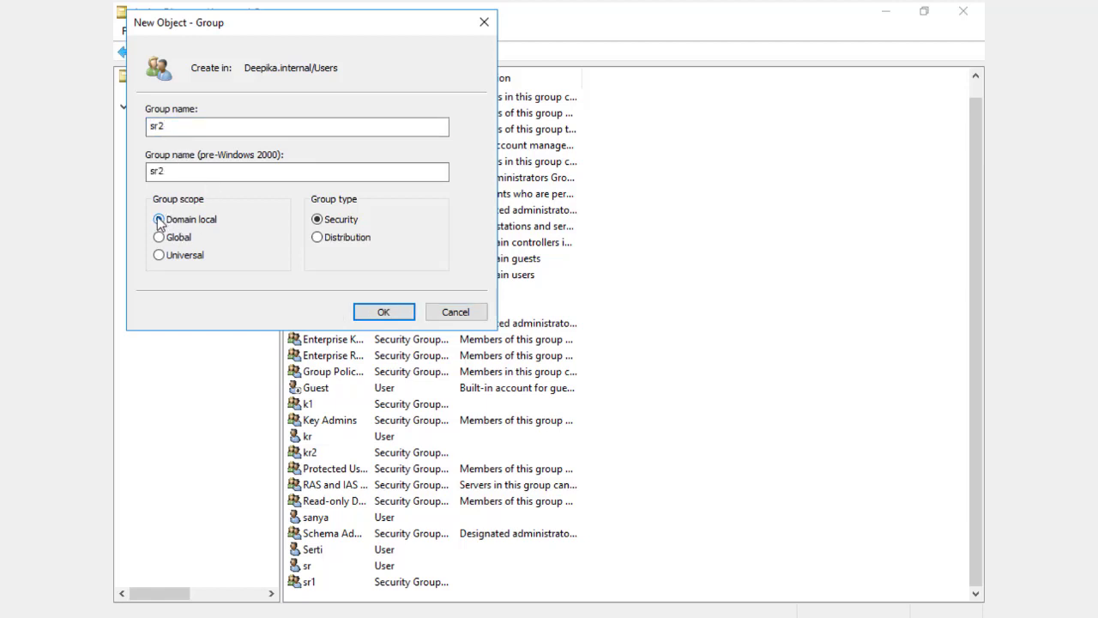
pyautogui.click(384, 313)
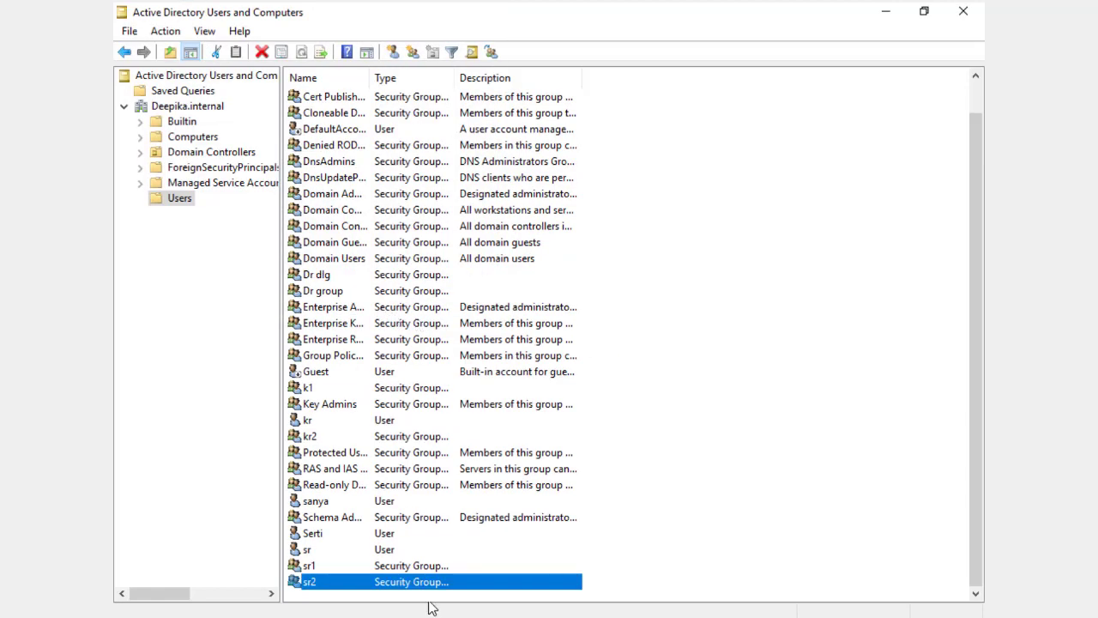
pyautogui.click(691, 383)
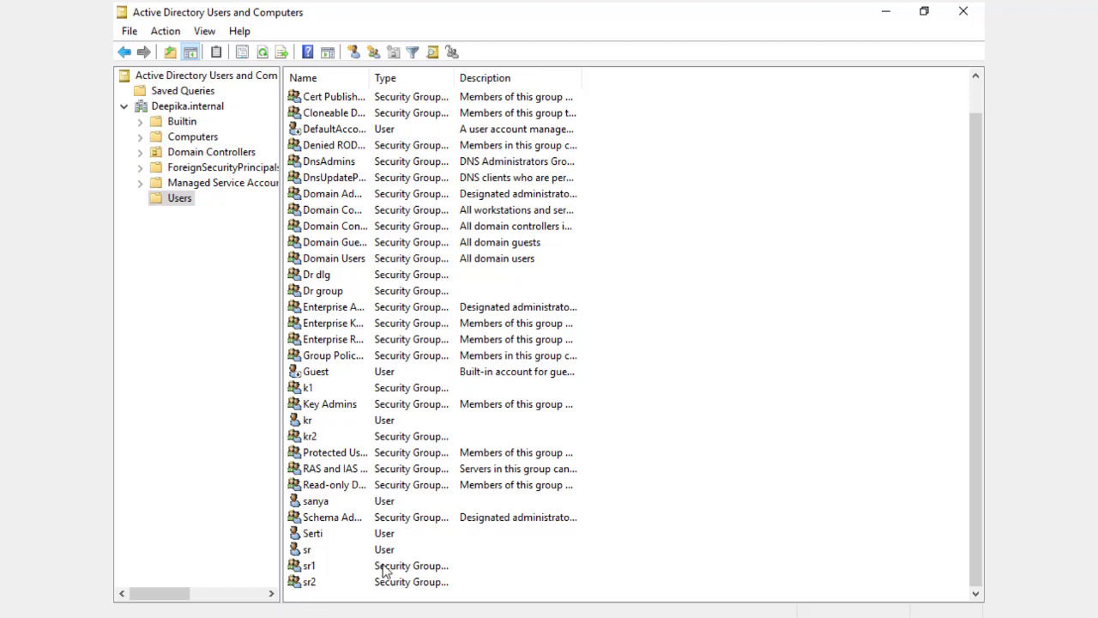
# - Add the user sr as a member of the sr1 group and apply the change
pyautogui.rightClick(300, 569)
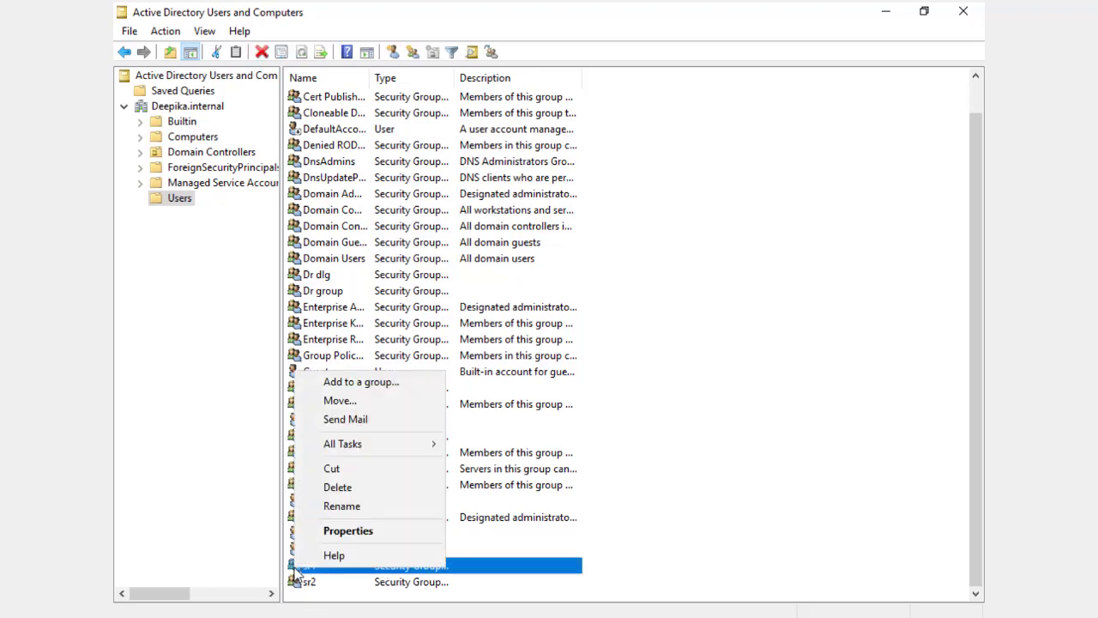
pyautogui.click(346, 529)
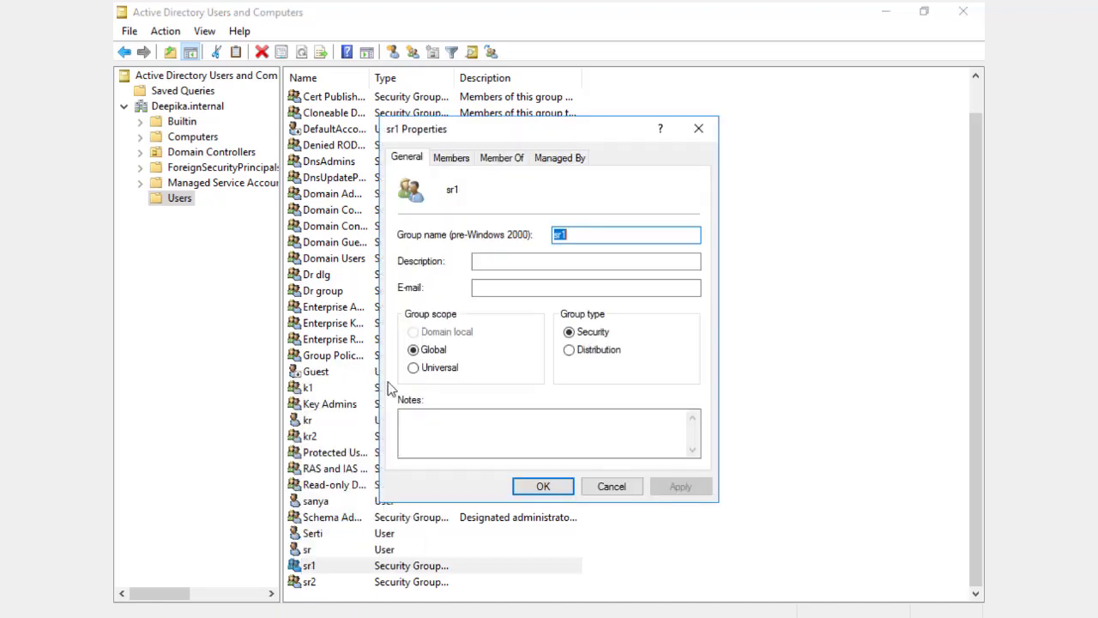
pyautogui.click(463, 161)
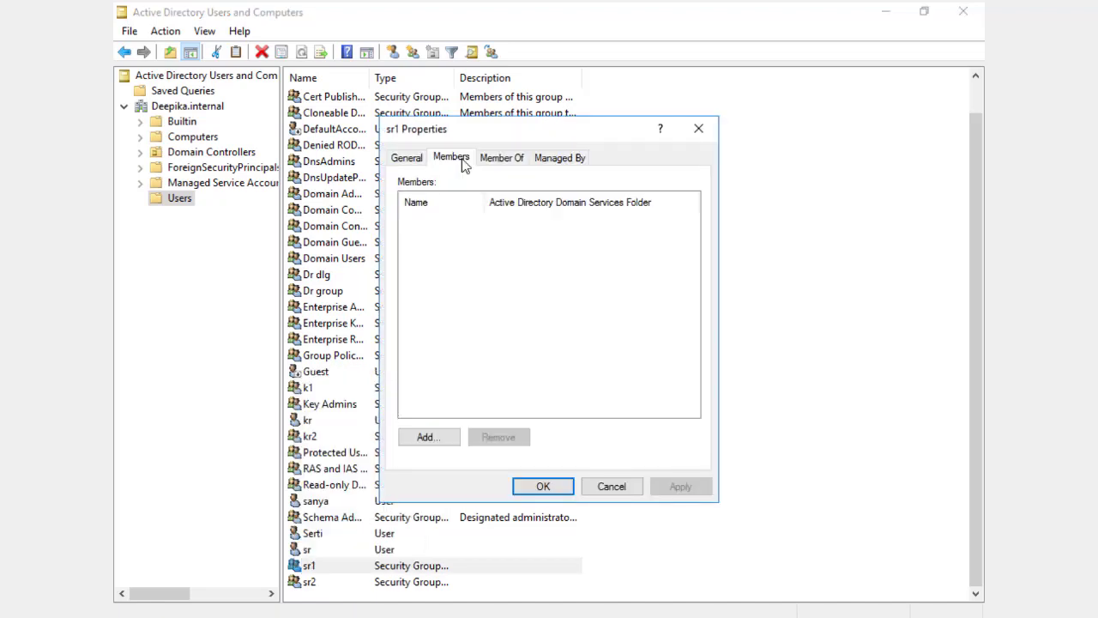
pyautogui.click(422, 439)
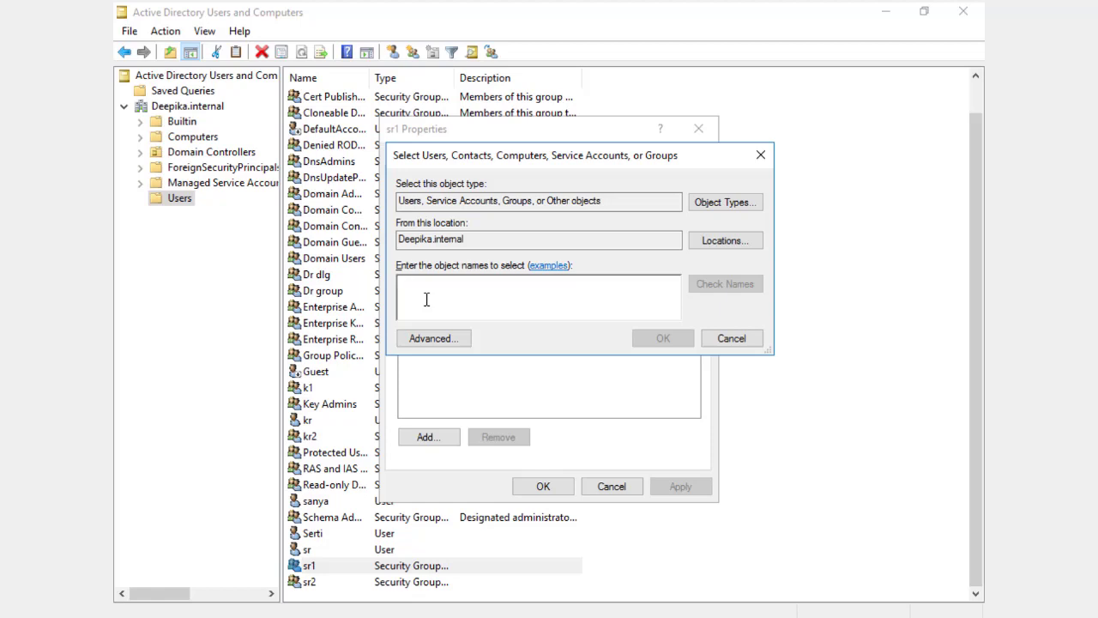
pyautogui.write('sr')
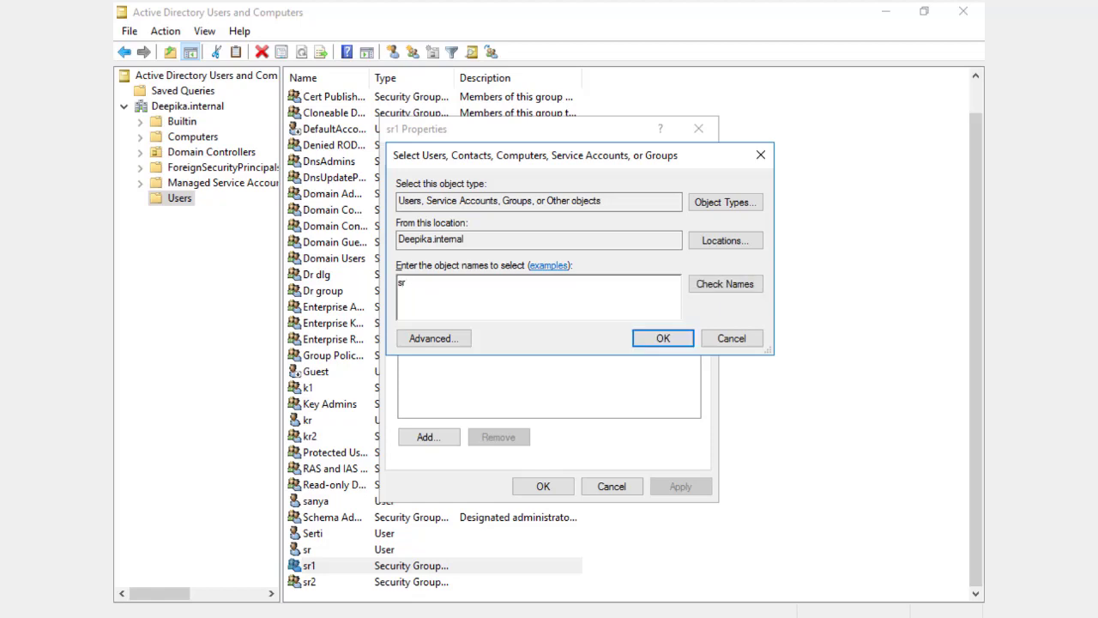
pyautogui.click(726, 284)
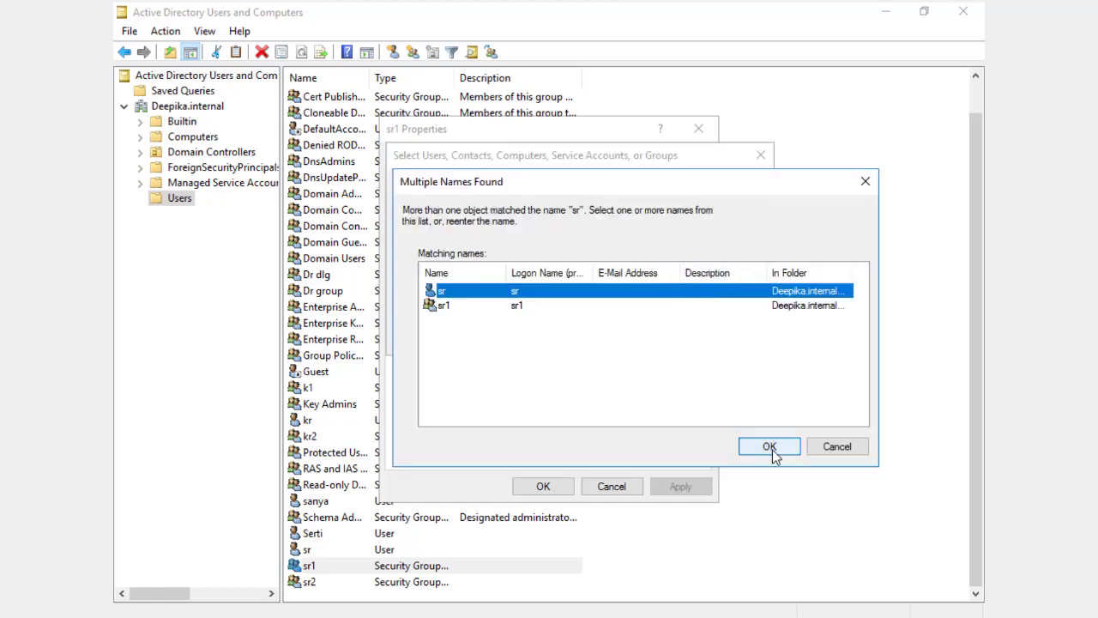
pyautogui.click(769, 448)
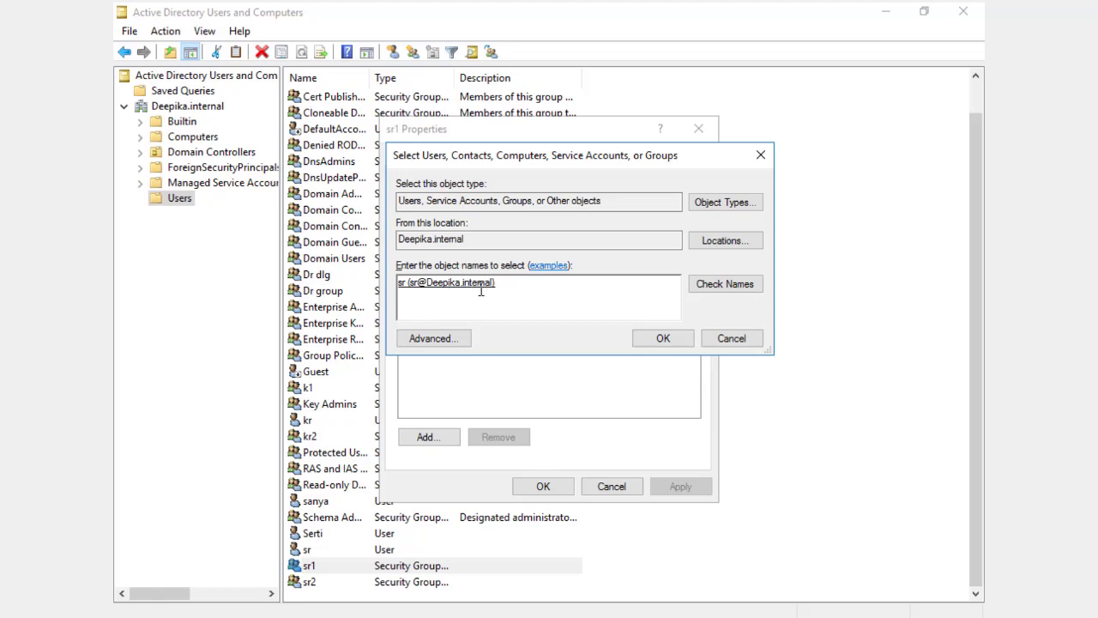
pyautogui.click(664, 338)
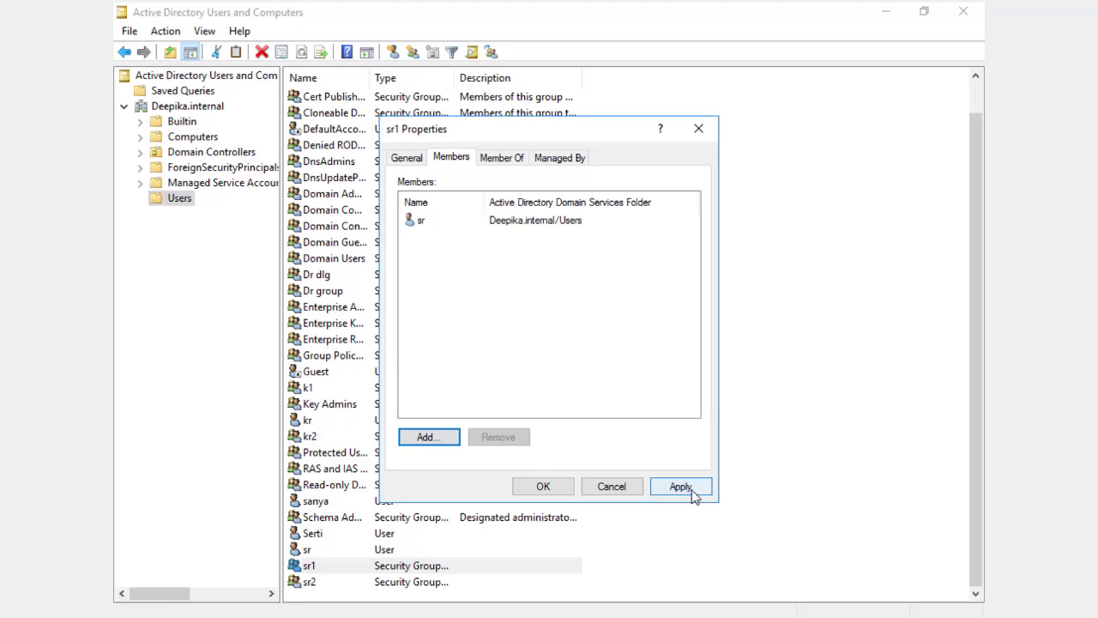
pyautogui.click(692, 491)
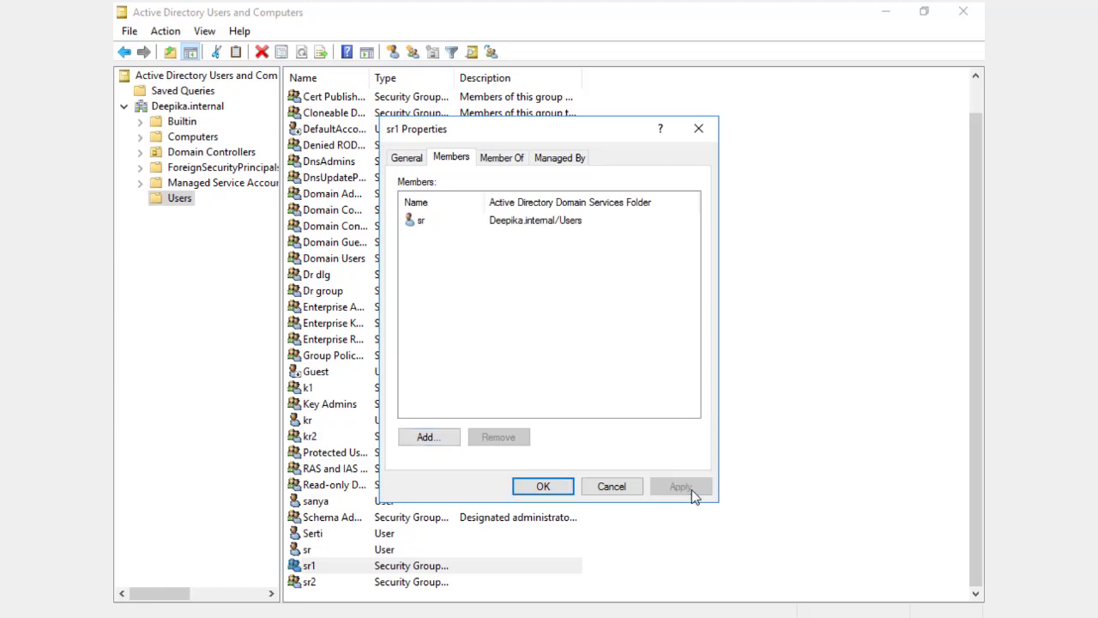
pyautogui.click(551, 488)
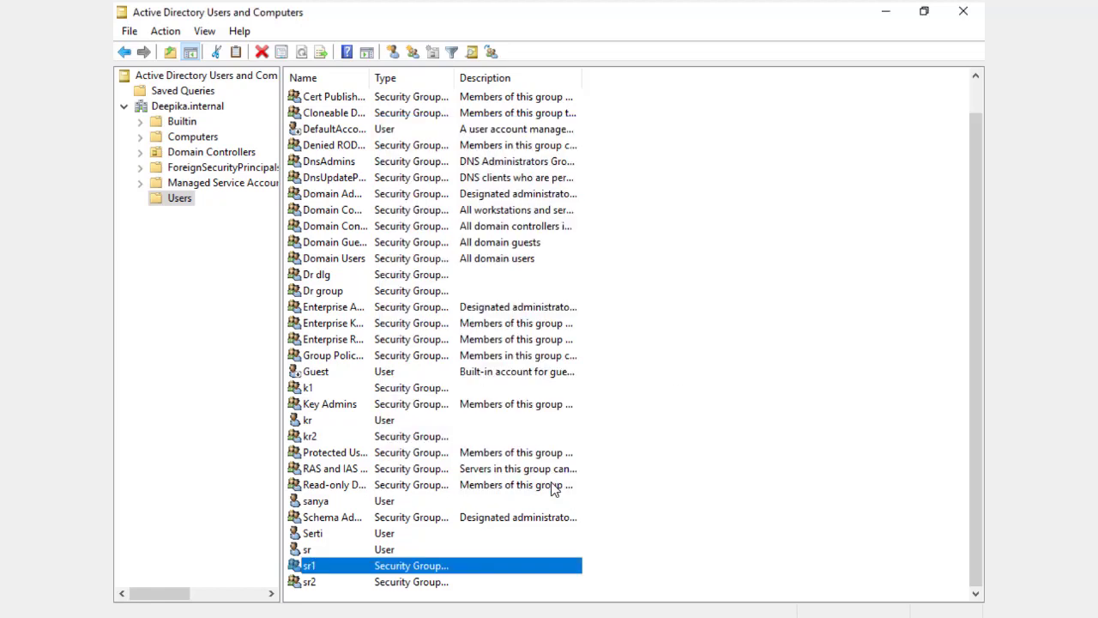
pyautogui.click(721, 435)
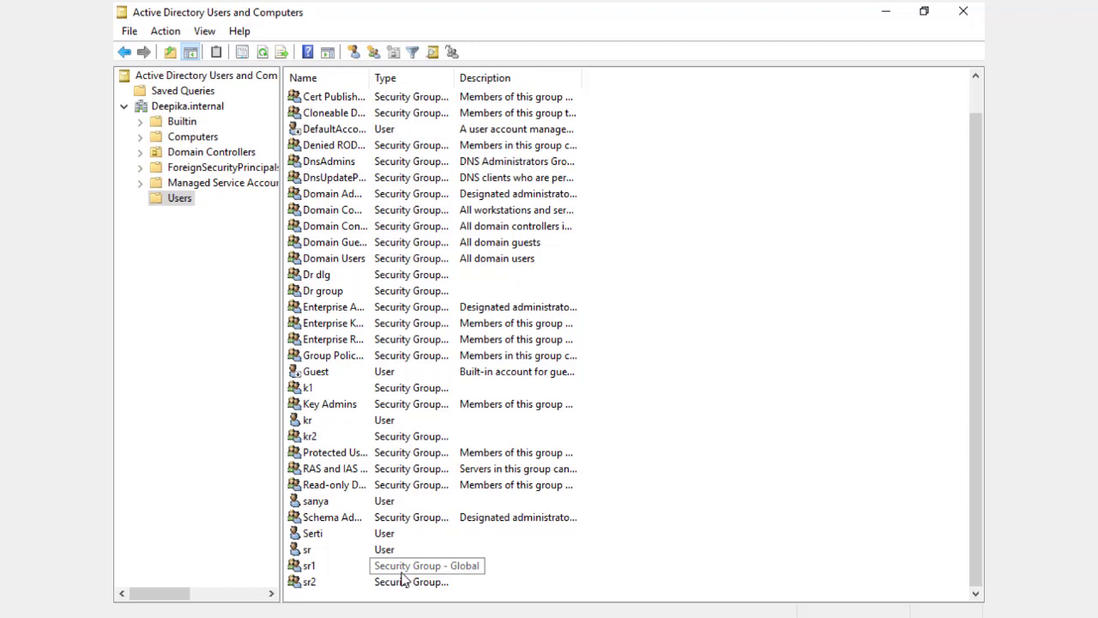
# - Add the sr1 group as a member of the sr2 group and apply the change
pyautogui.rightClick(302, 584)
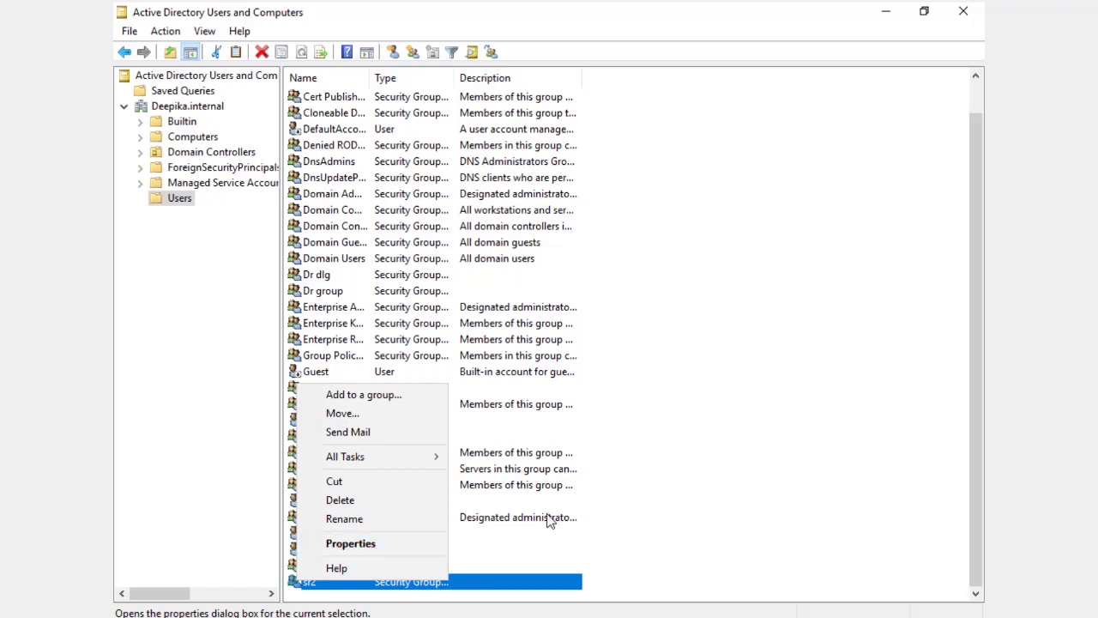
pyautogui.click(421, 546)
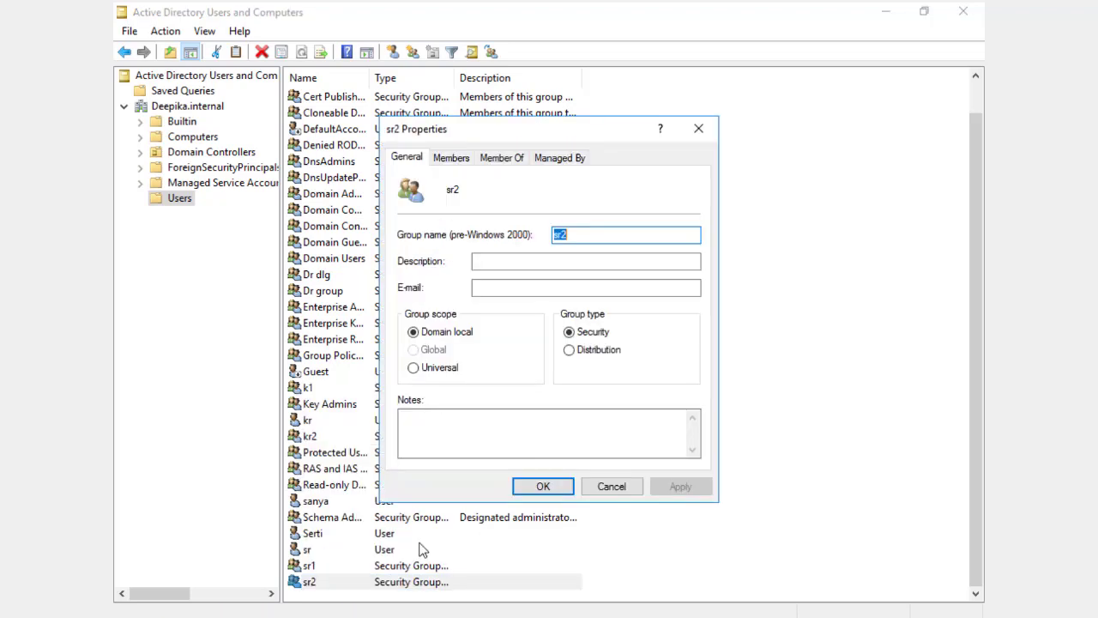
pyautogui.click(455, 162)
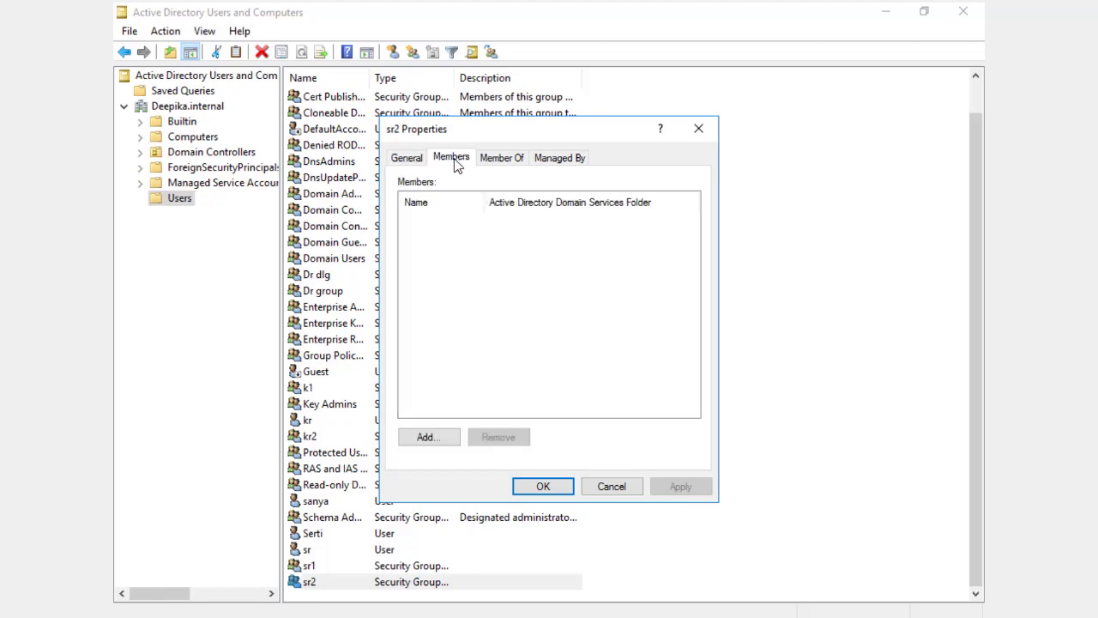
pyautogui.click(426, 439)
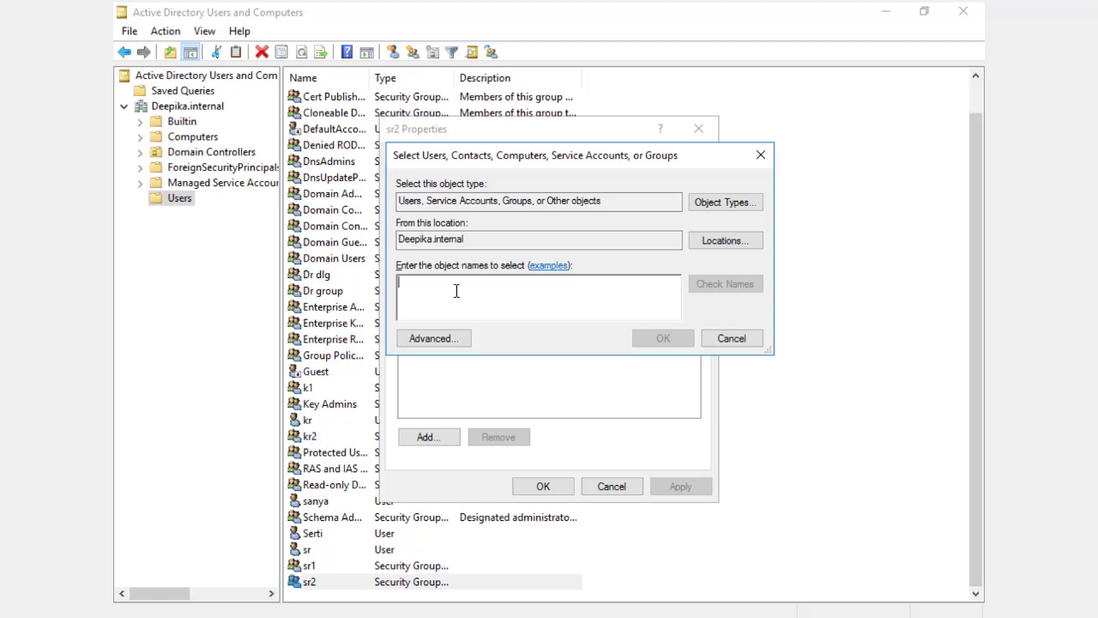
pyautogui.write('sr1')
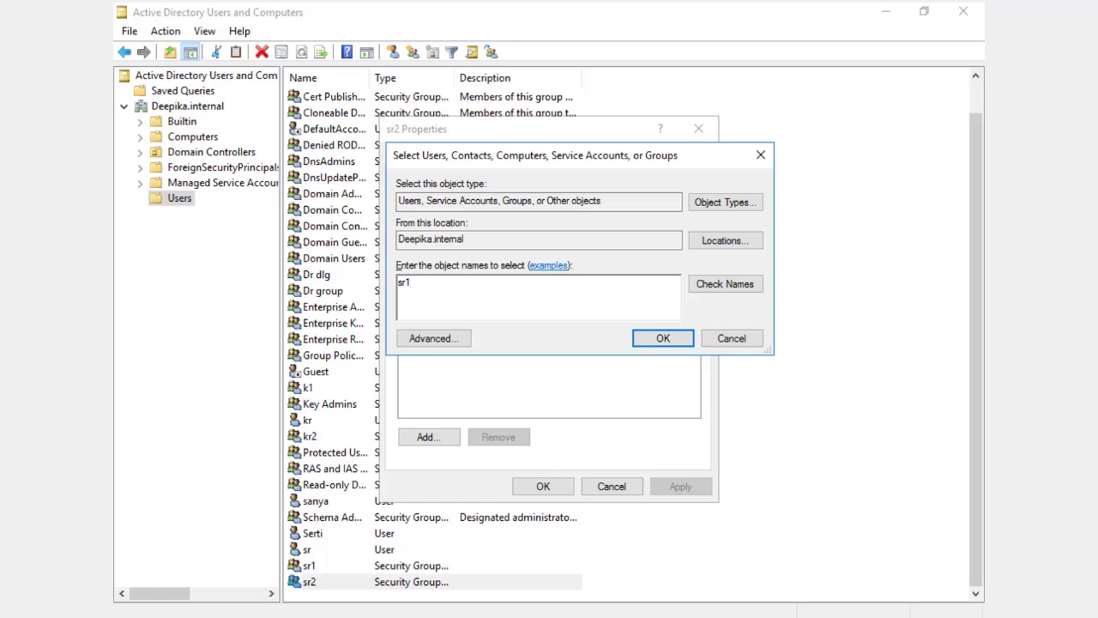
pyautogui.click(730, 290)
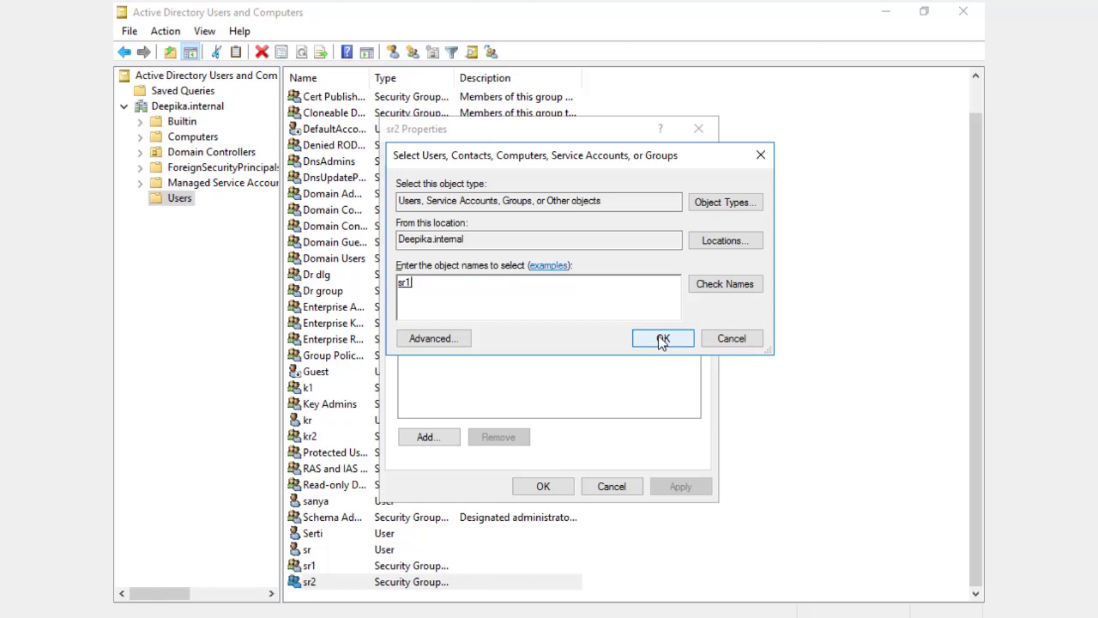
pyautogui.click(663, 340)
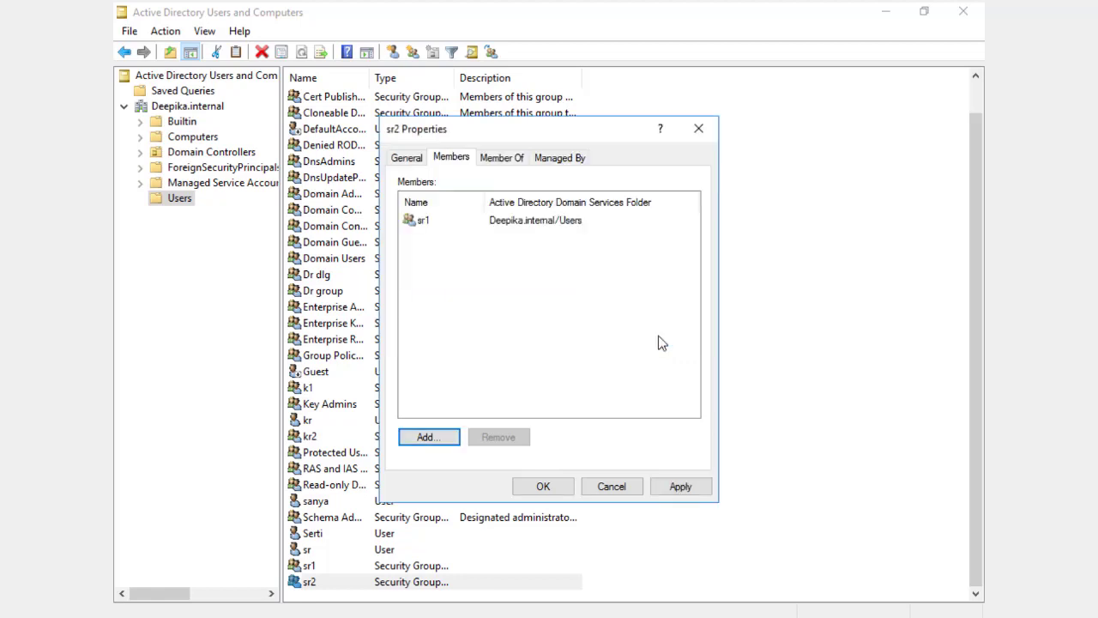
pyautogui.click(681, 487)
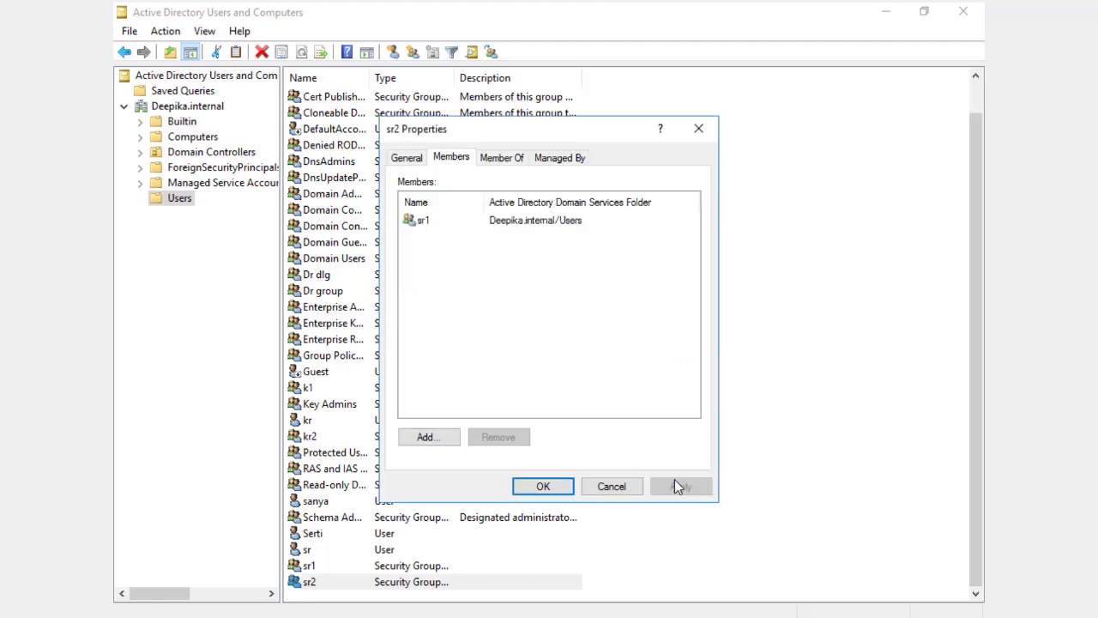
pyautogui.click(543, 486)
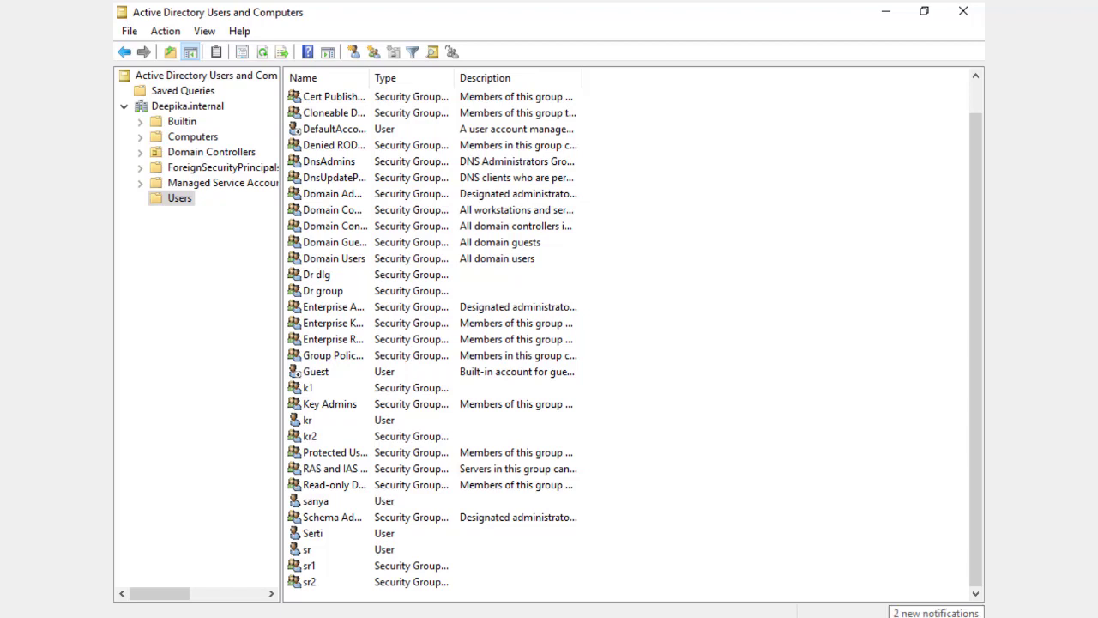
# - Switch to the Windows desktop and create a new folder there, named after the domain without its .internal suffix
pyautogui.rightClick(395, 146)
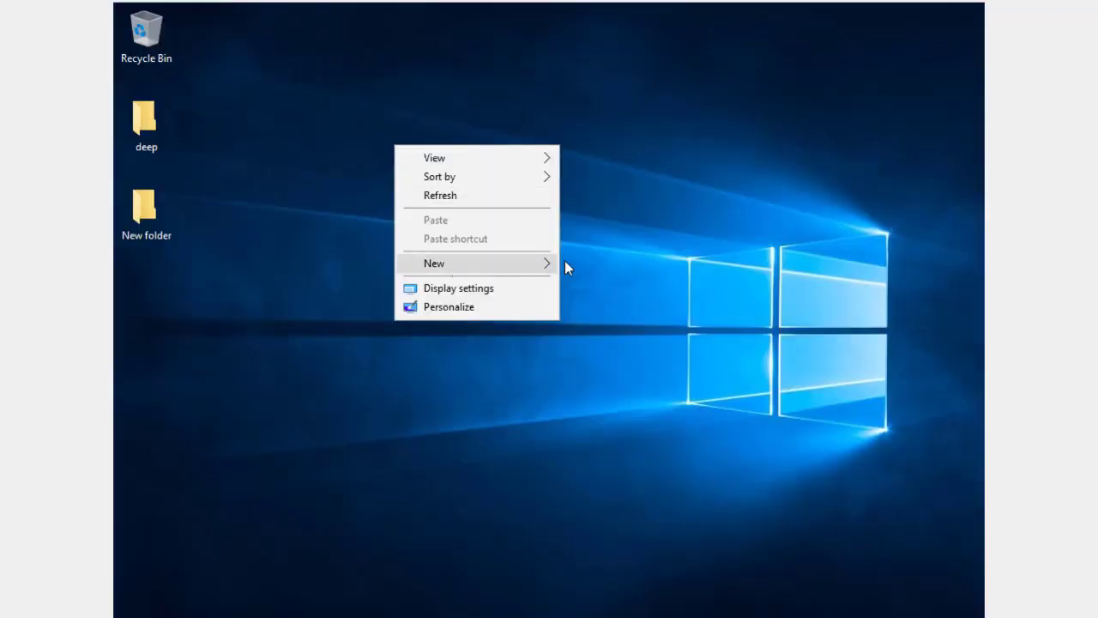
pyautogui.moveTo(452, 263)
pyautogui.click(598, 265)
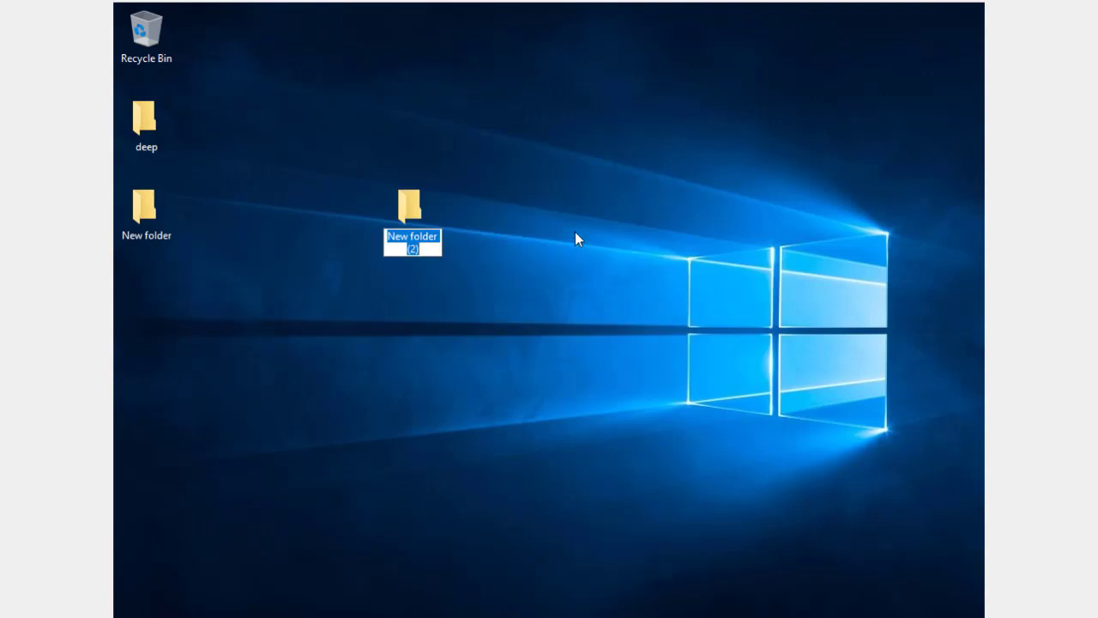
pyautogui.write('Deepika')
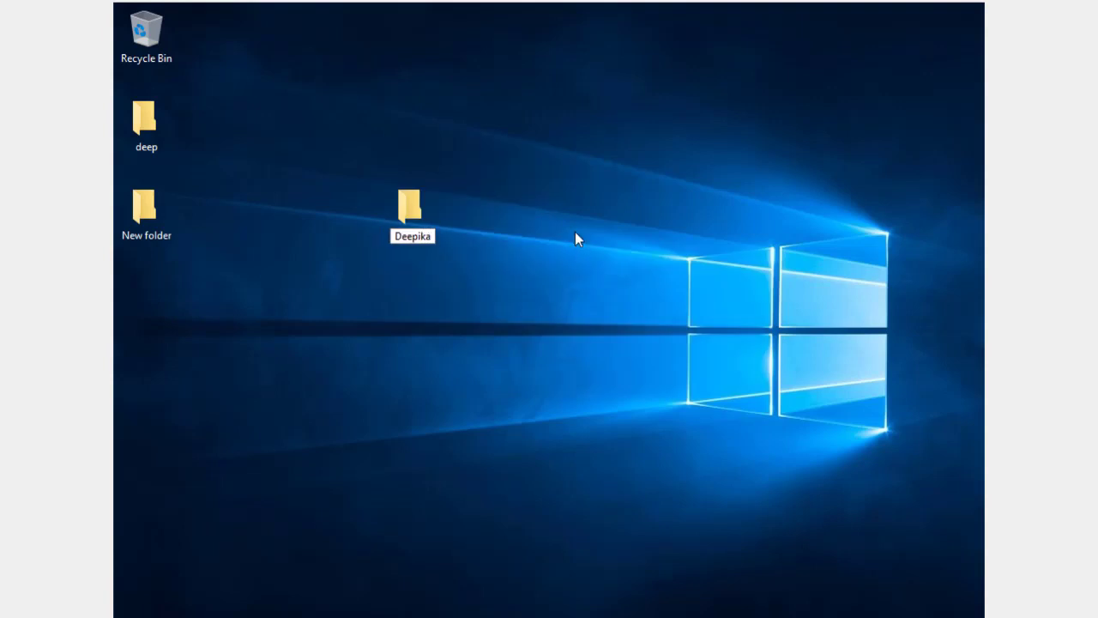
pyautogui.press('Return')
pyautogui.rightClick(401, 211)
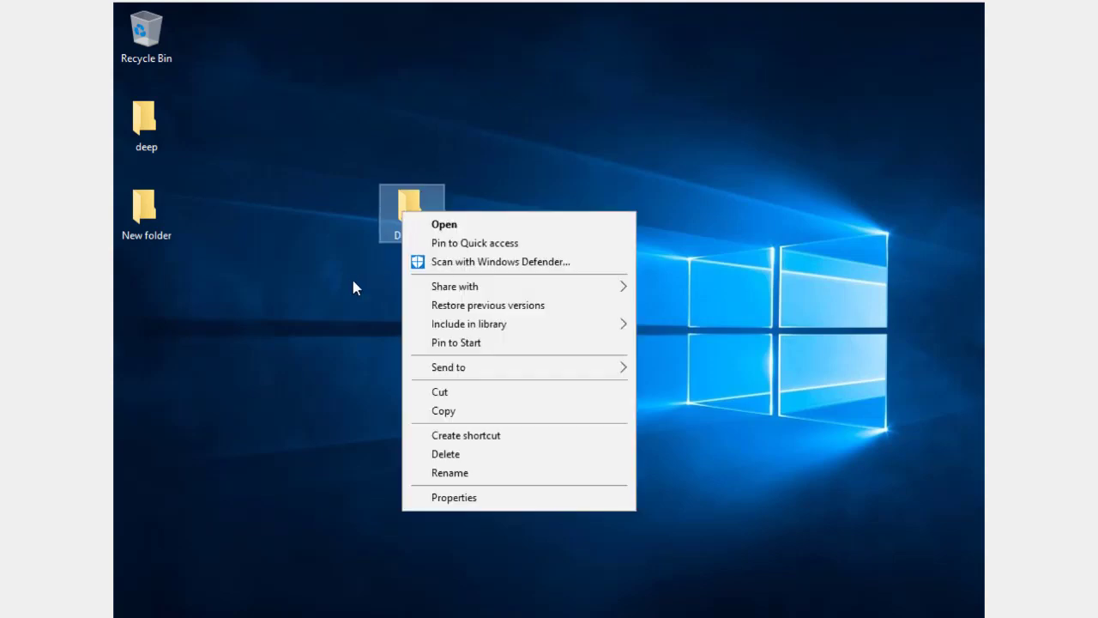
pyautogui.click(351, 283)
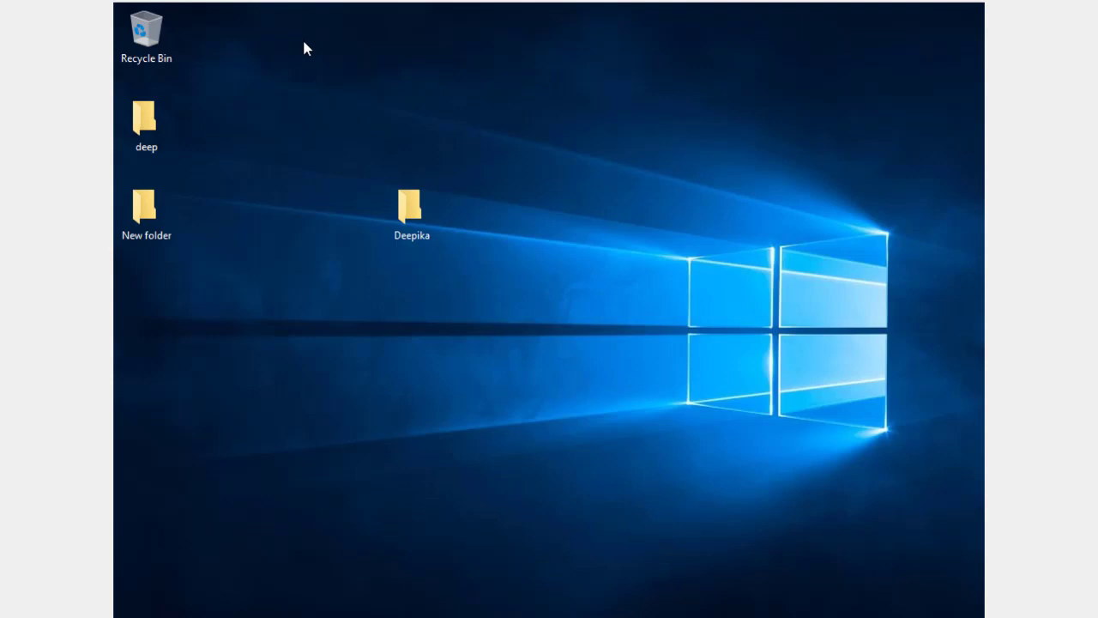
# - Add the sr1 group to the new desktop folder's security permissions and allow it Full control
pyautogui.rightClick(412, 211)
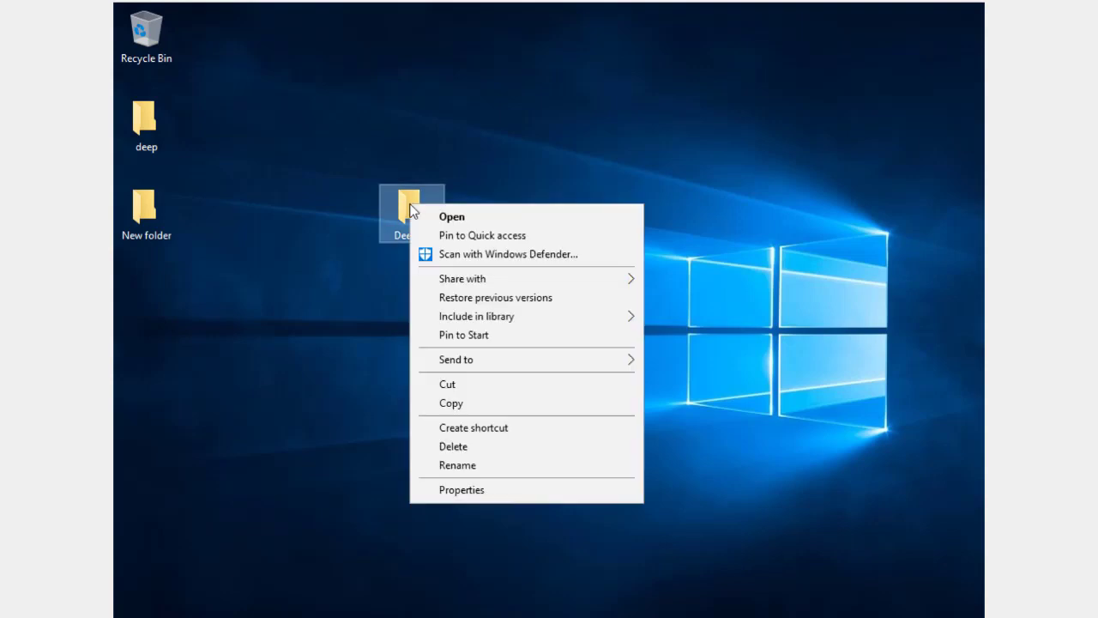
pyautogui.click(439, 489)
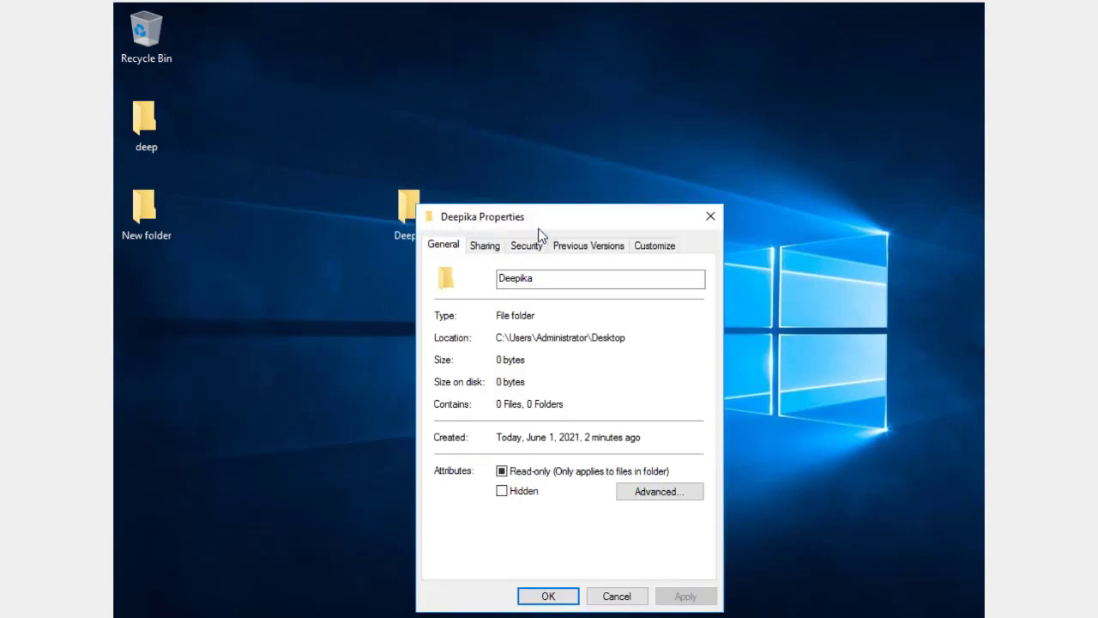
pyautogui.click(526, 247)
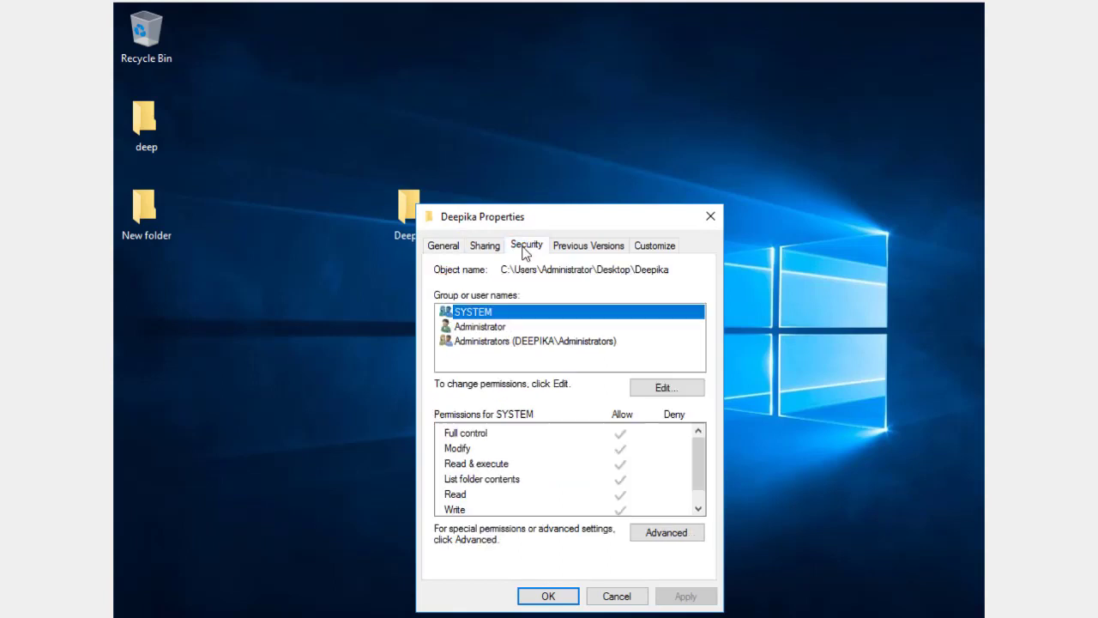
pyautogui.click(658, 390)
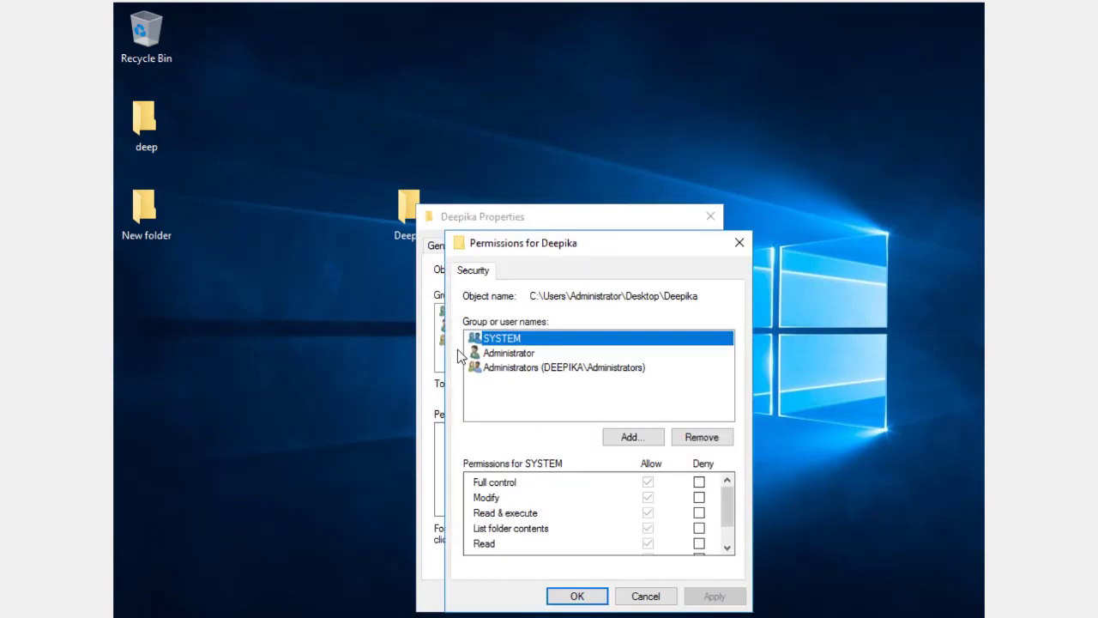
pyautogui.click(626, 439)
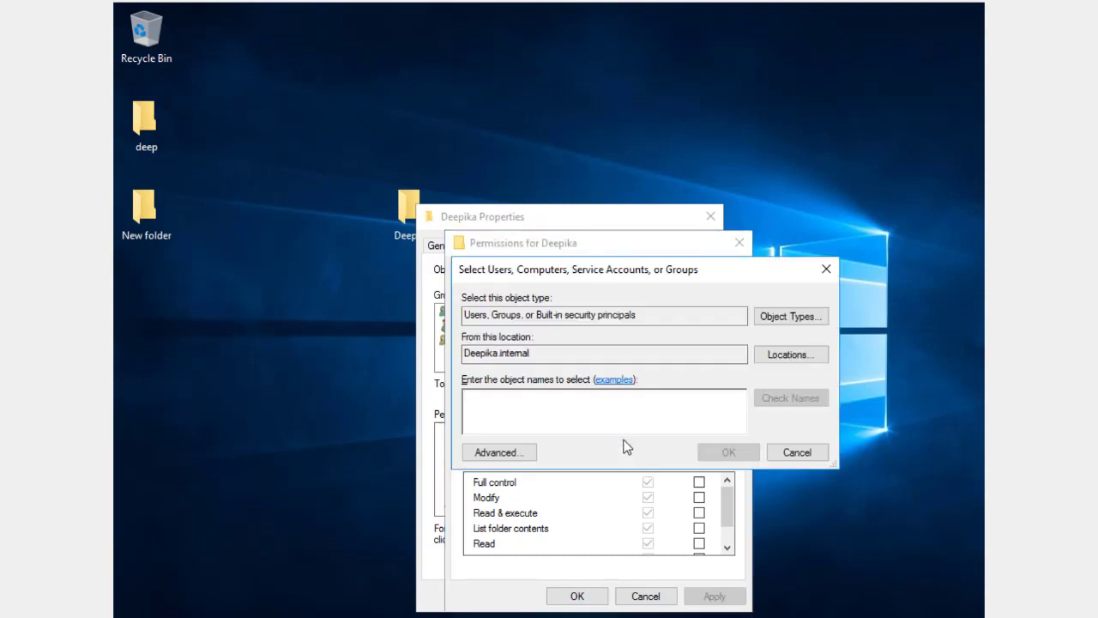
pyautogui.write('sr1')
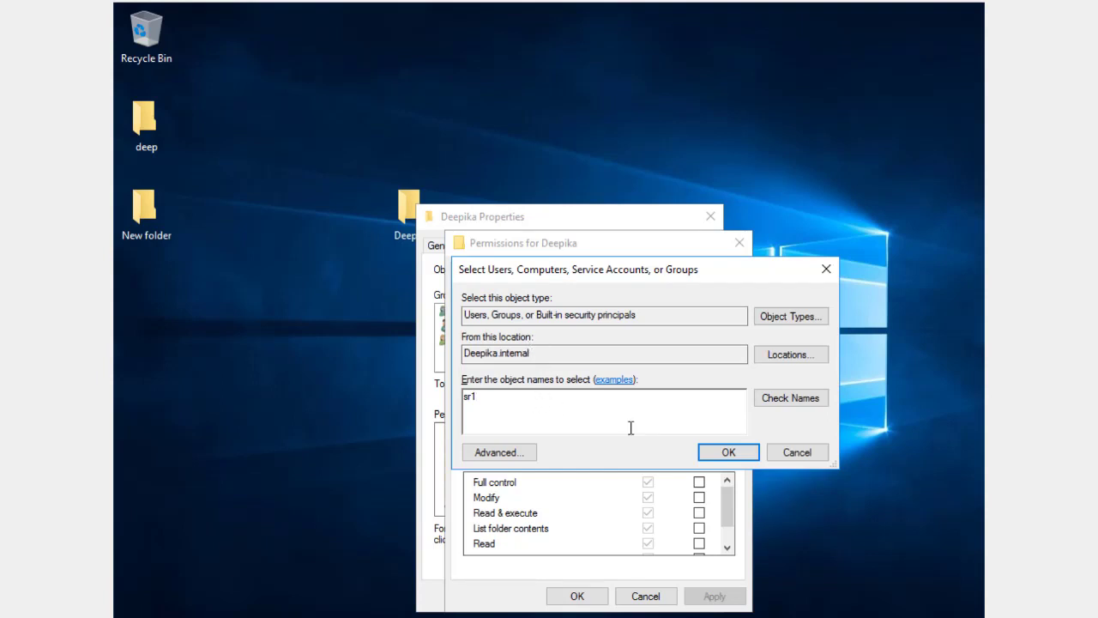
pyautogui.click(802, 398)
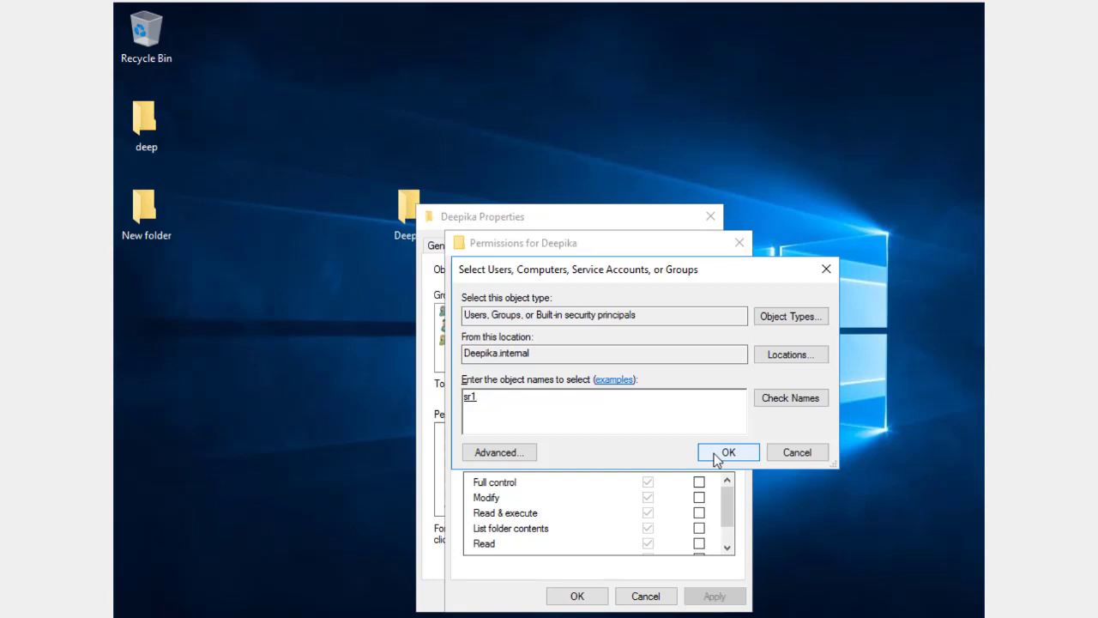
pyautogui.click(719, 454)
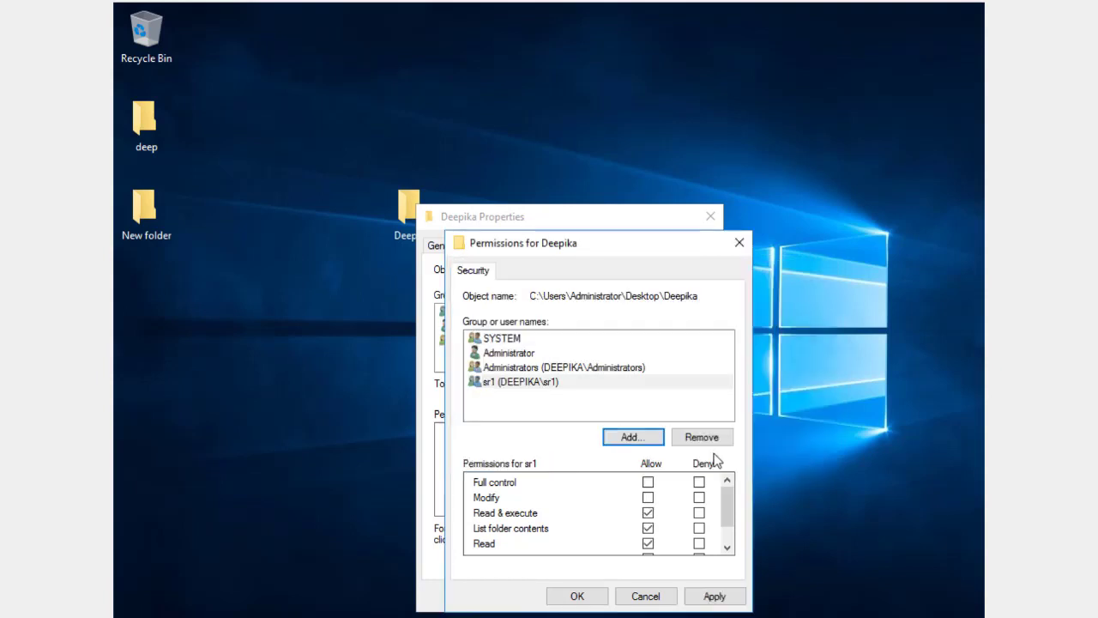
pyautogui.click(648, 482)
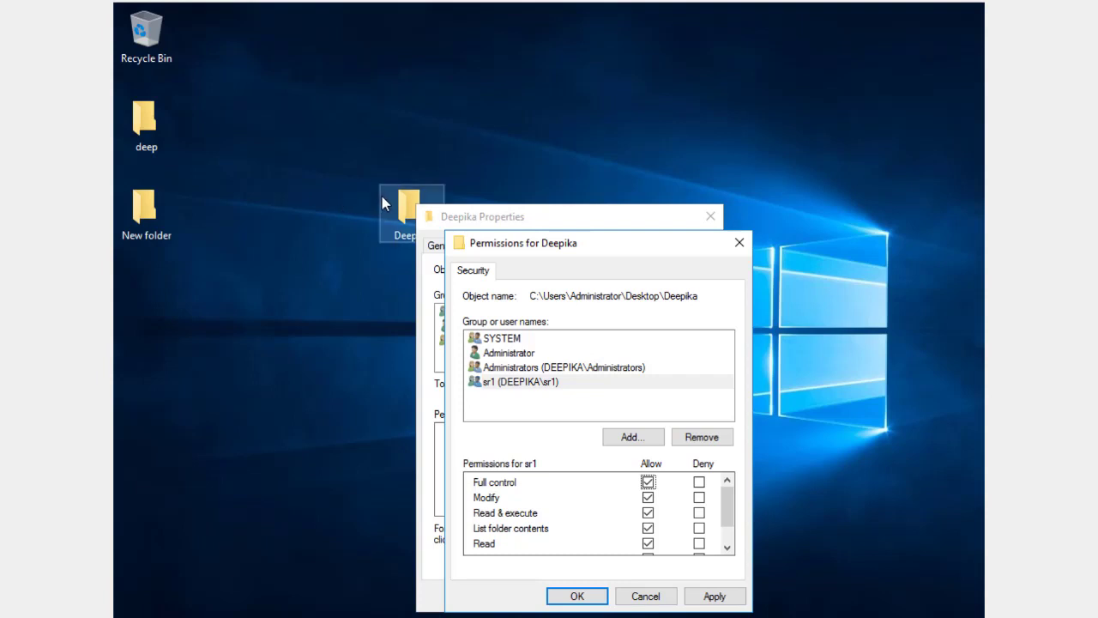
pyautogui.click(714, 596)
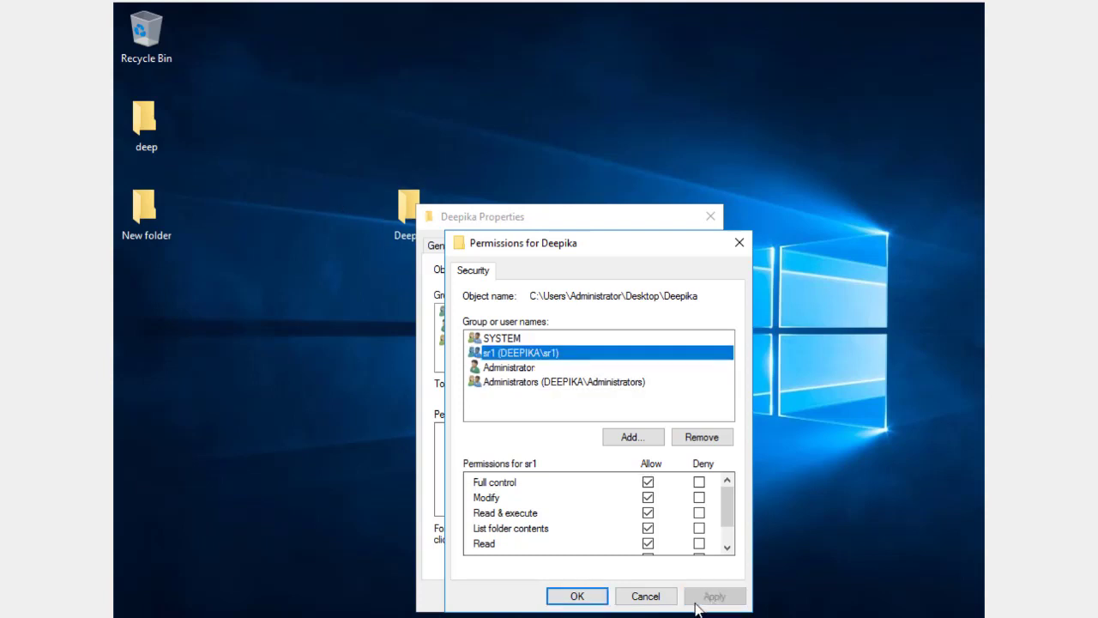
pyautogui.click(582, 604)
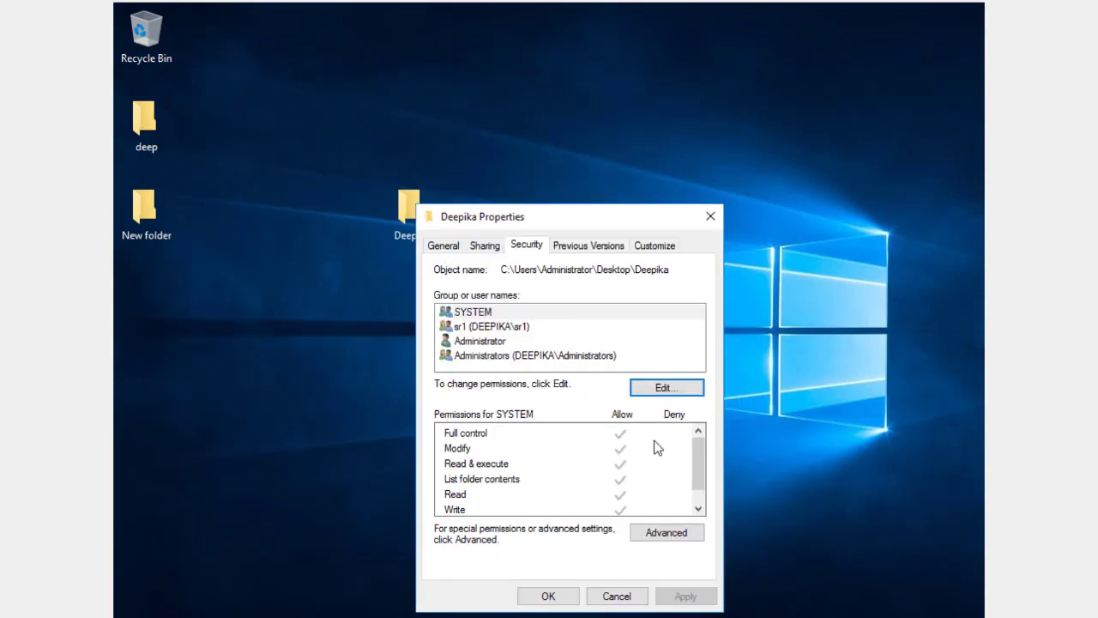
# - Add the sr2 group to the same folder's security permissions, allow it Full control, and close the folder properties
pyautogui.click(658, 392)
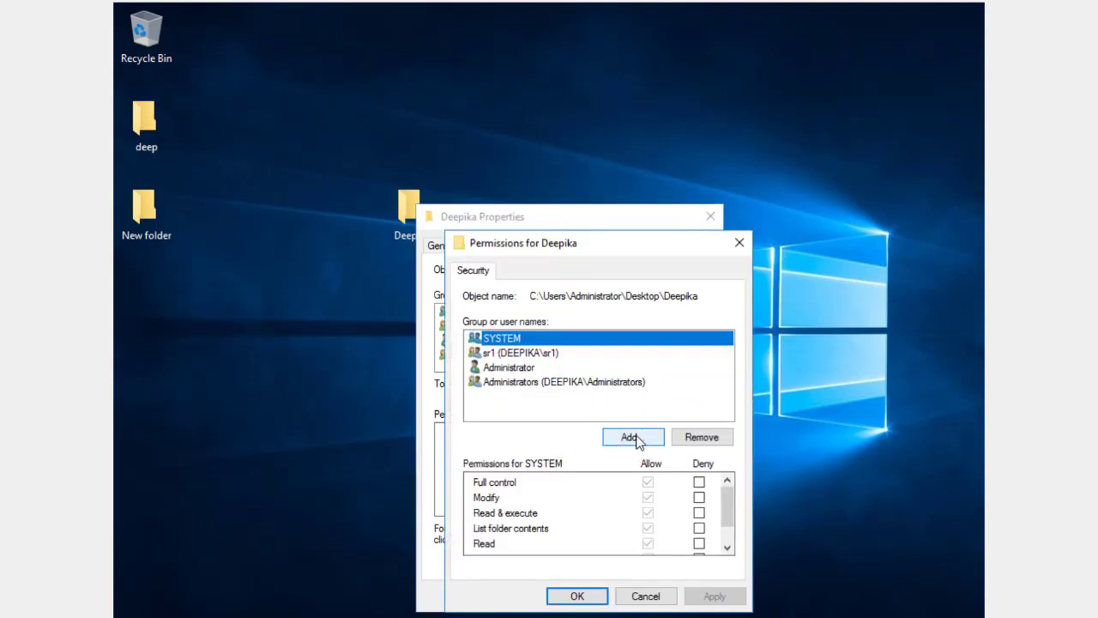
pyautogui.click(635, 439)
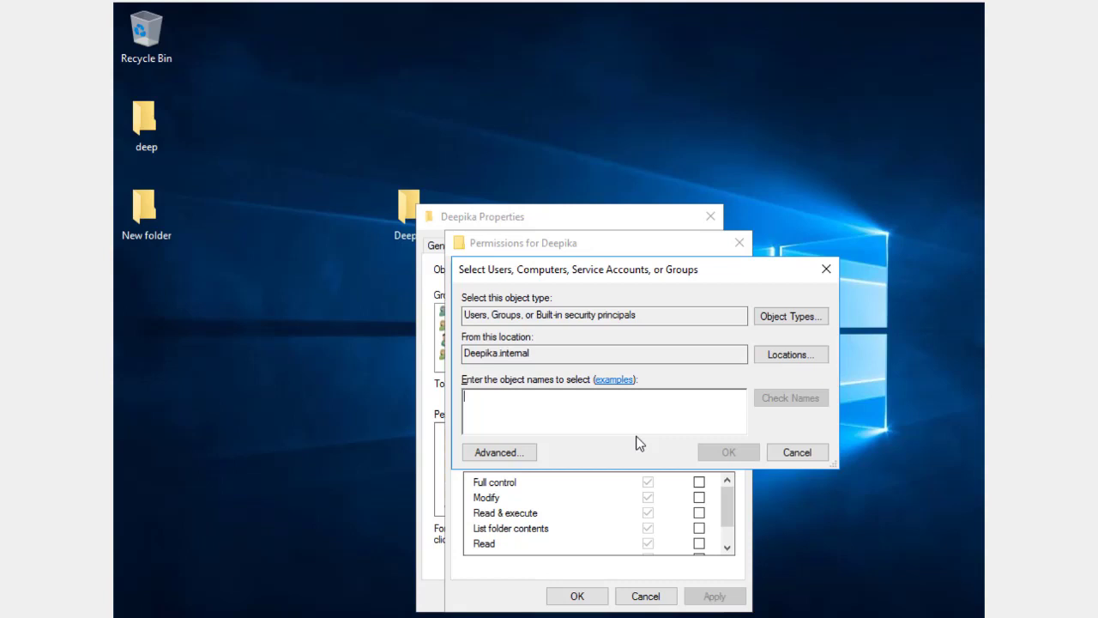
pyautogui.write('sr2')
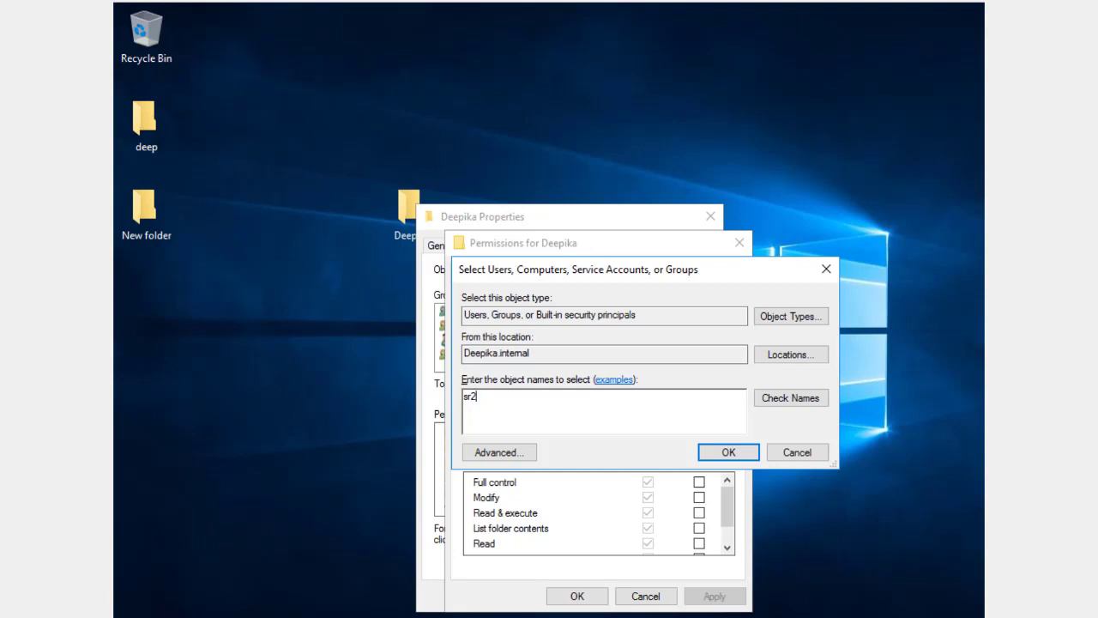
pyautogui.click(774, 402)
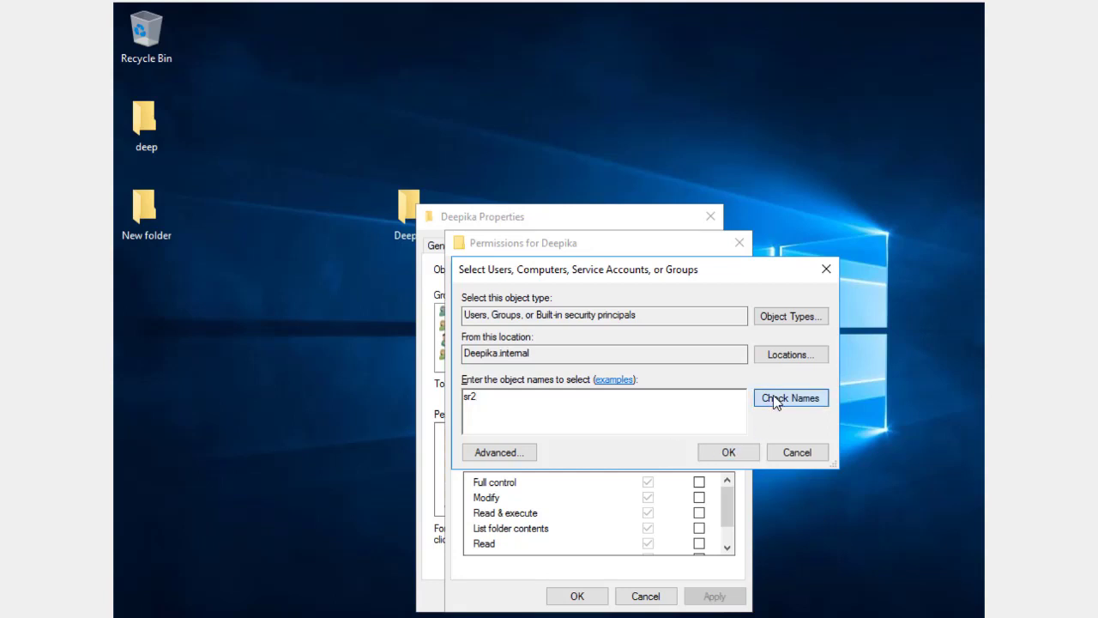
pyautogui.click(727, 455)
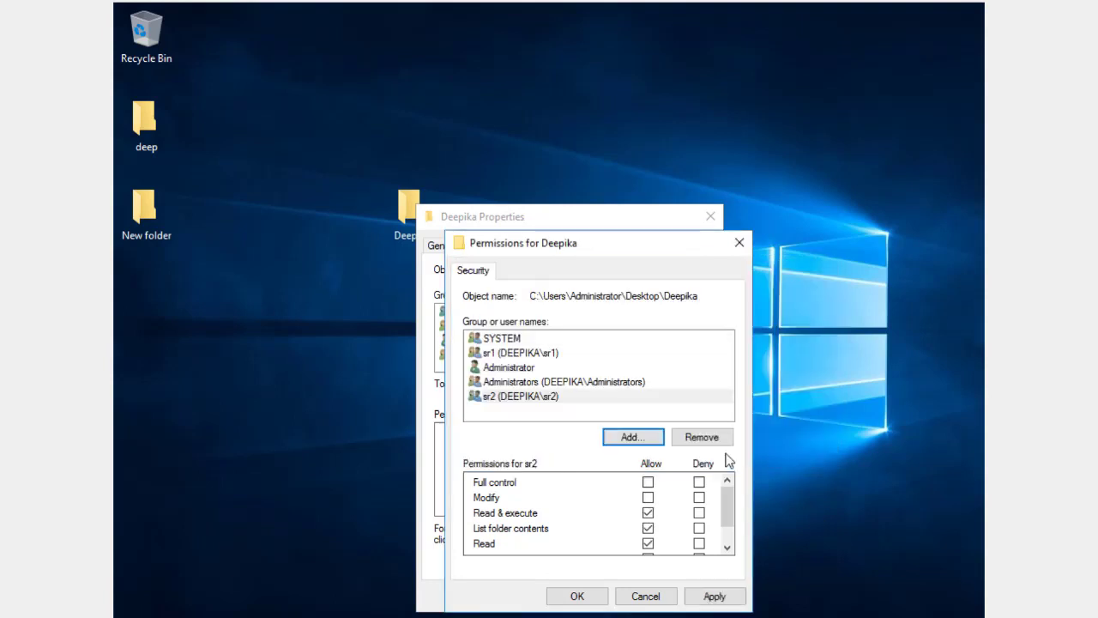
pyautogui.click(648, 482)
pyautogui.click(711, 596)
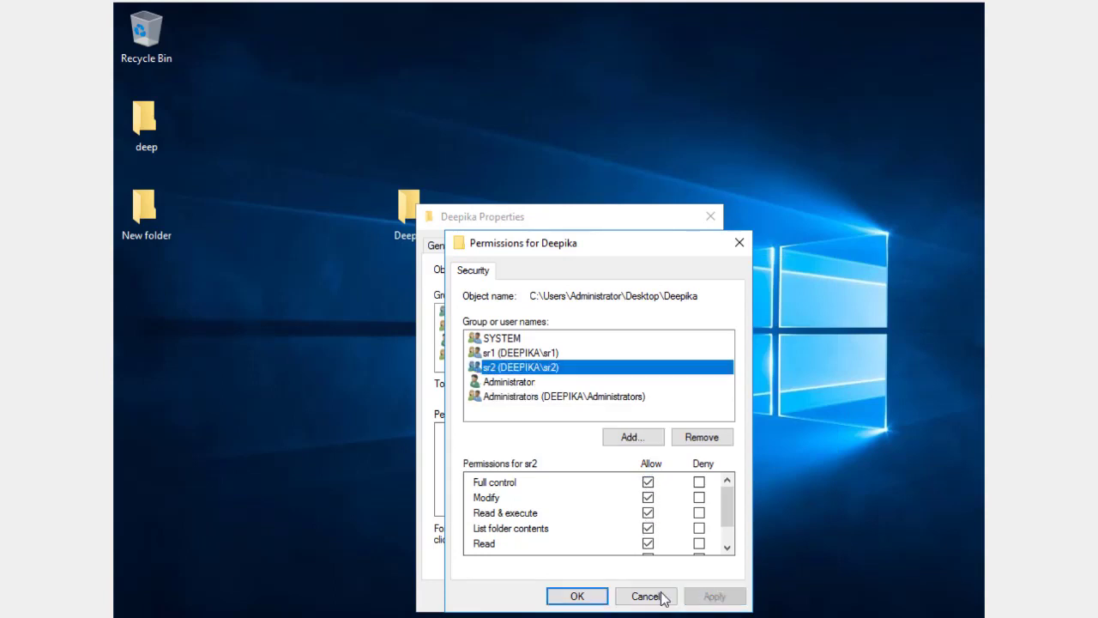
pyautogui.click(577, 596)
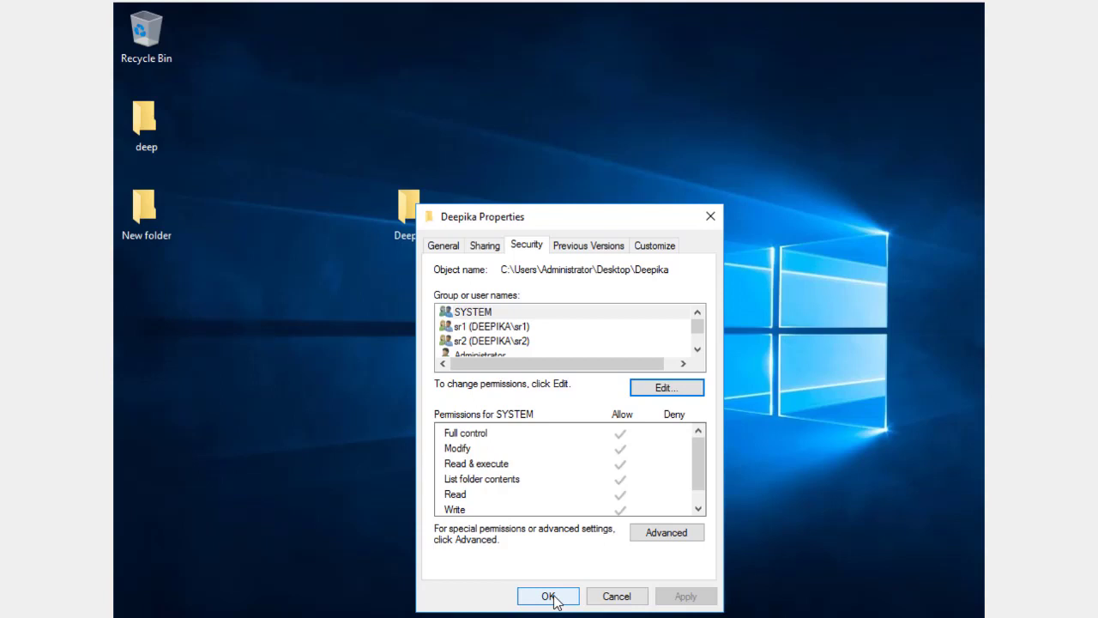
pyautogui.click(549, 596)
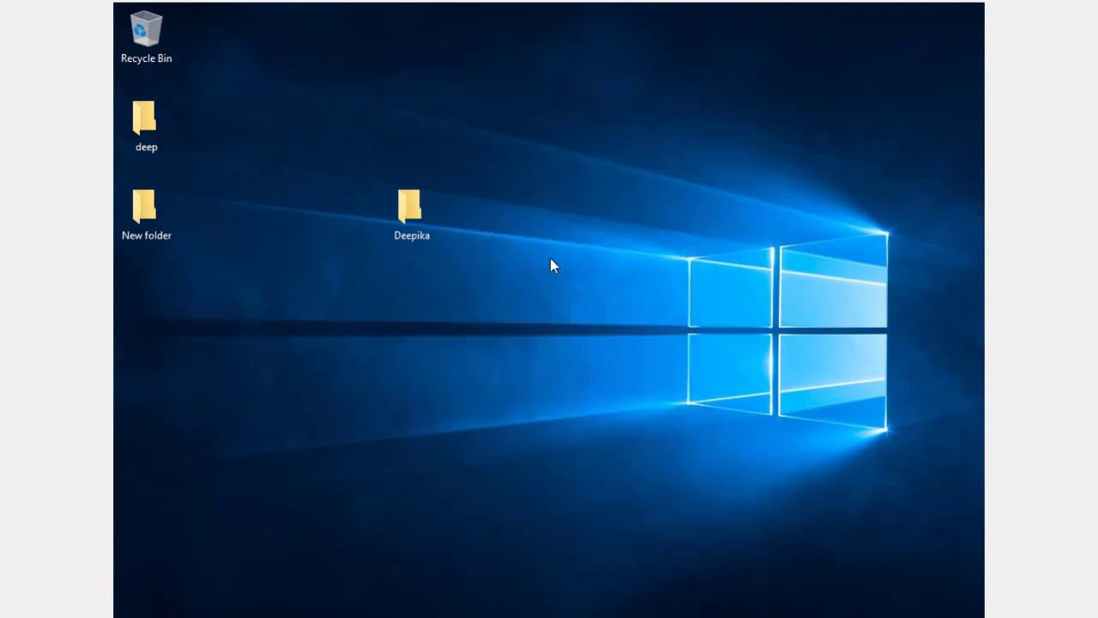